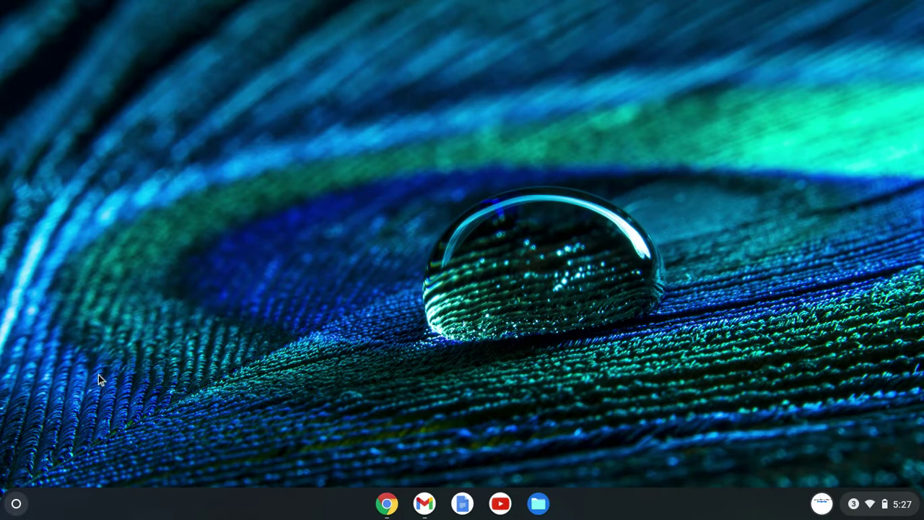
Look through both pages of the launcher's full app list and open the Web Store
click(15, 509)
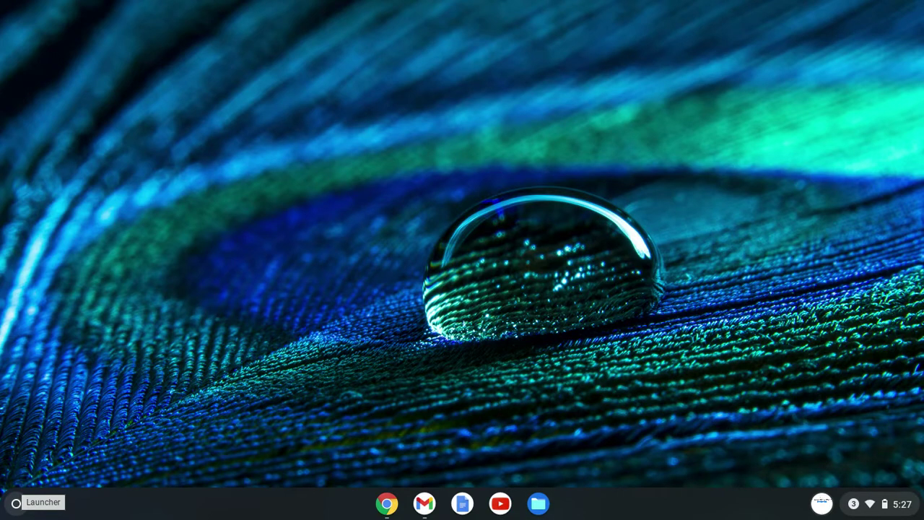
click(17, 505)
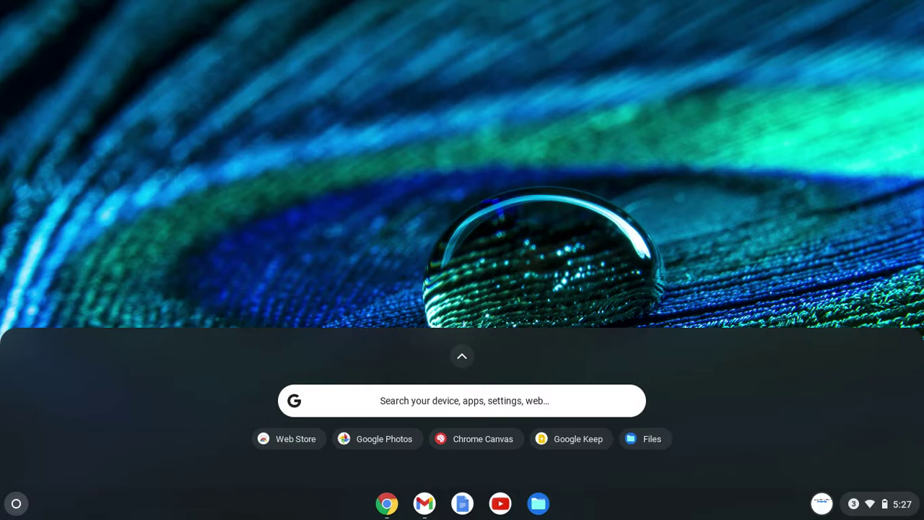
click(463, 358)
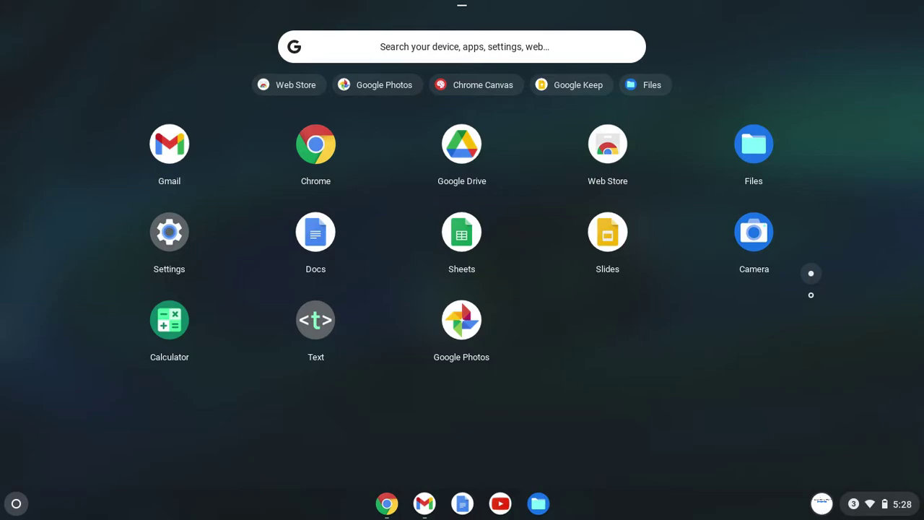
click(812, 301)
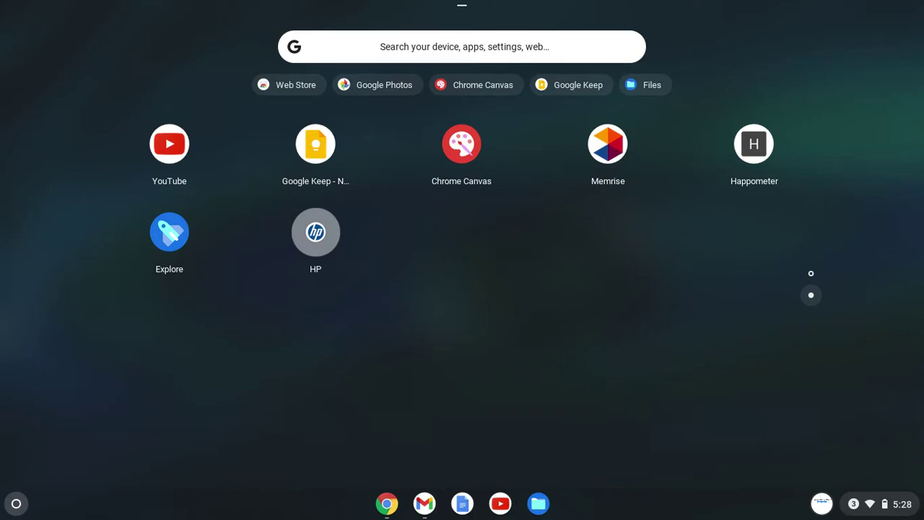
click(812, 277)
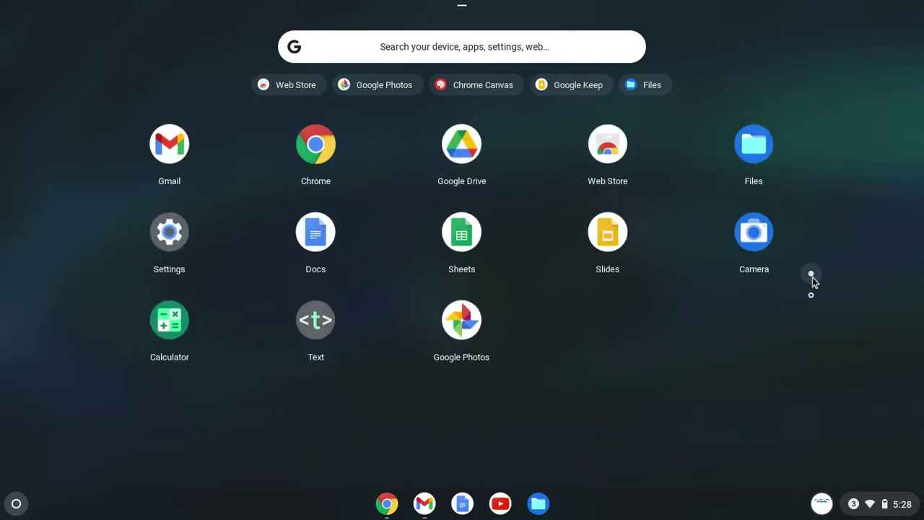
click(811, 295)
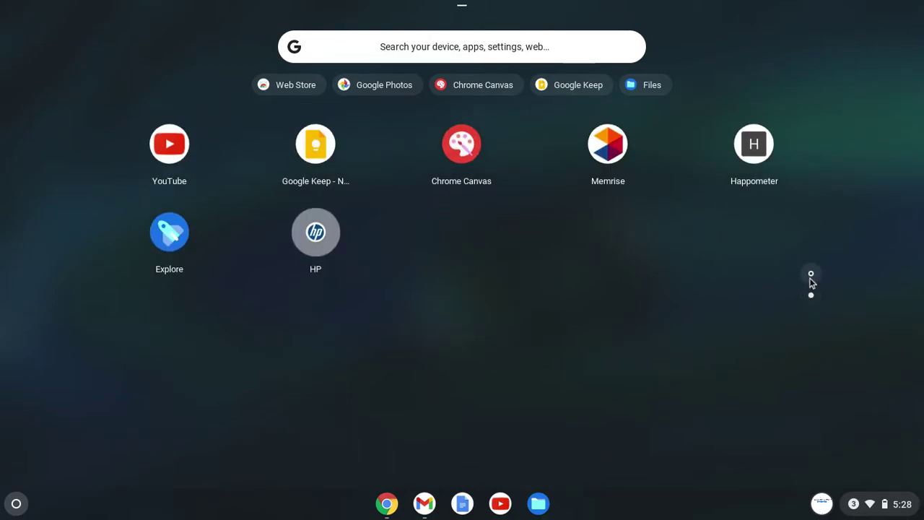
click(811, 279)
click(811, 296)
click(811, 273)
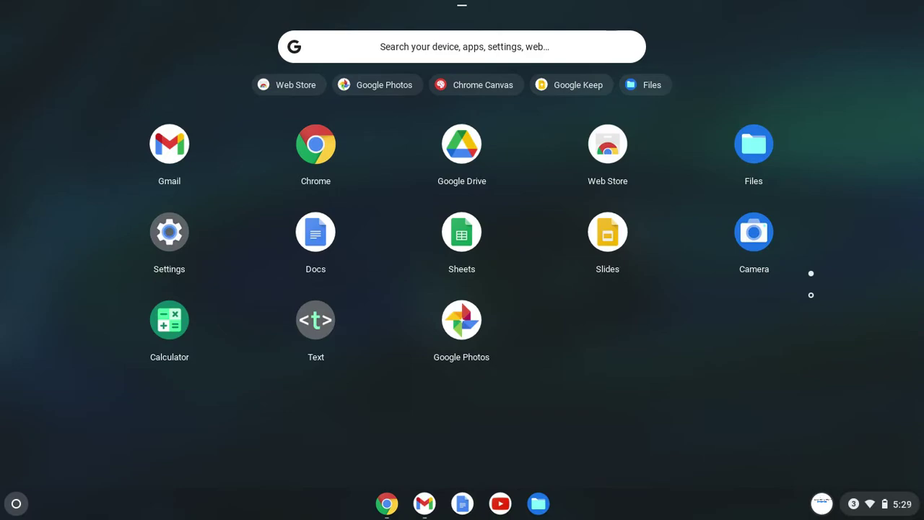
click(610, 152)
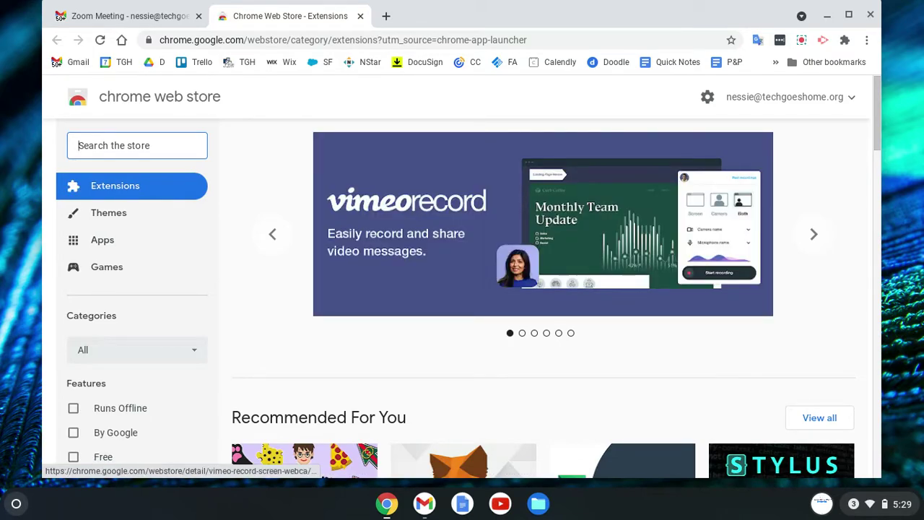
Search the Chrome Web Store for "zoom"
click(79, 145)
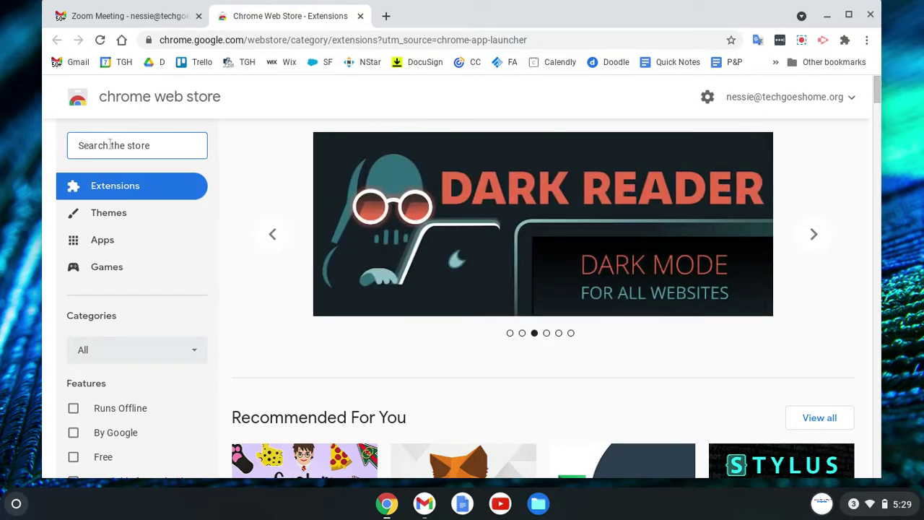
text(z)
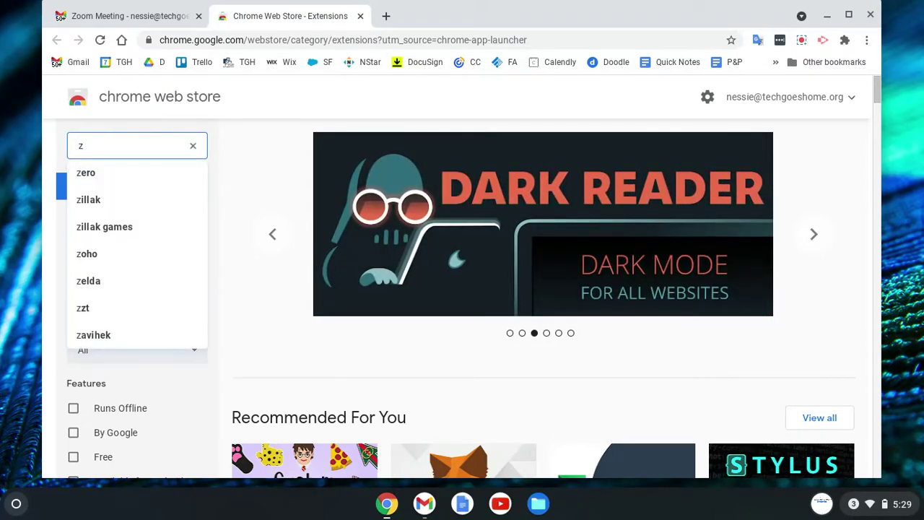
text(oo)
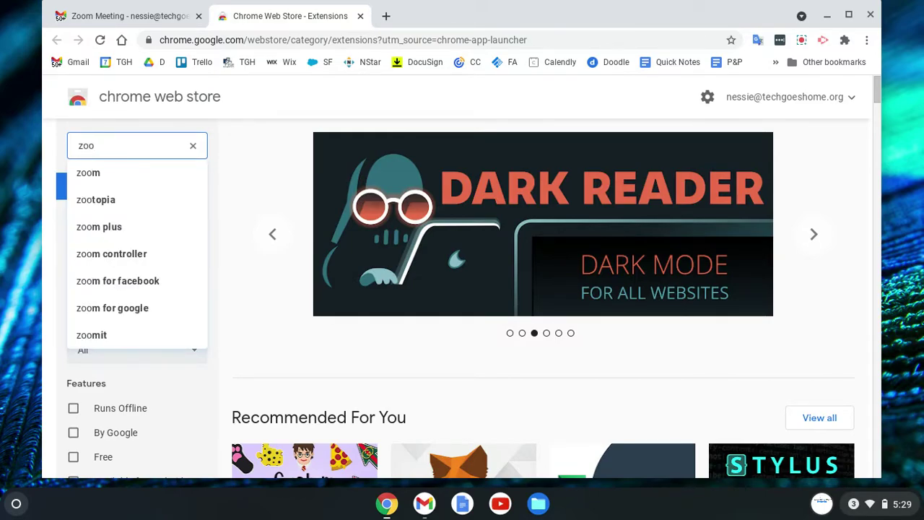
text(m)
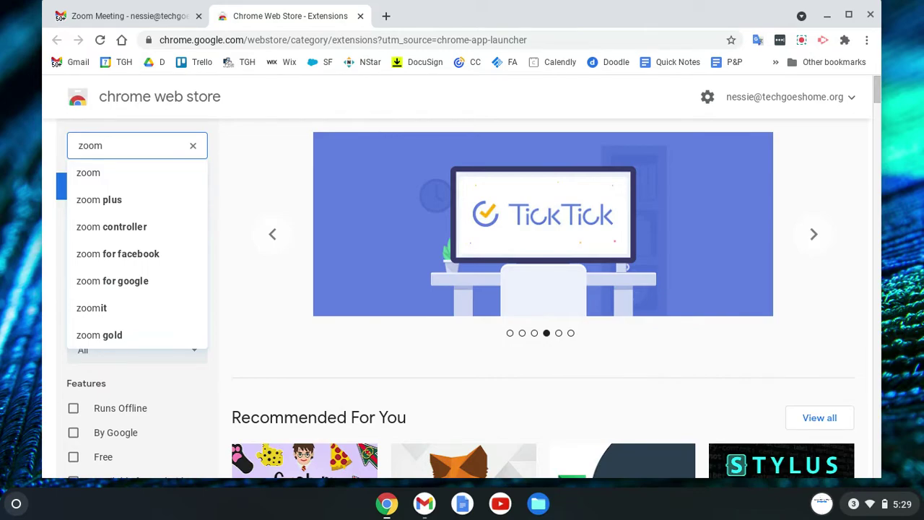
click(106, 180)
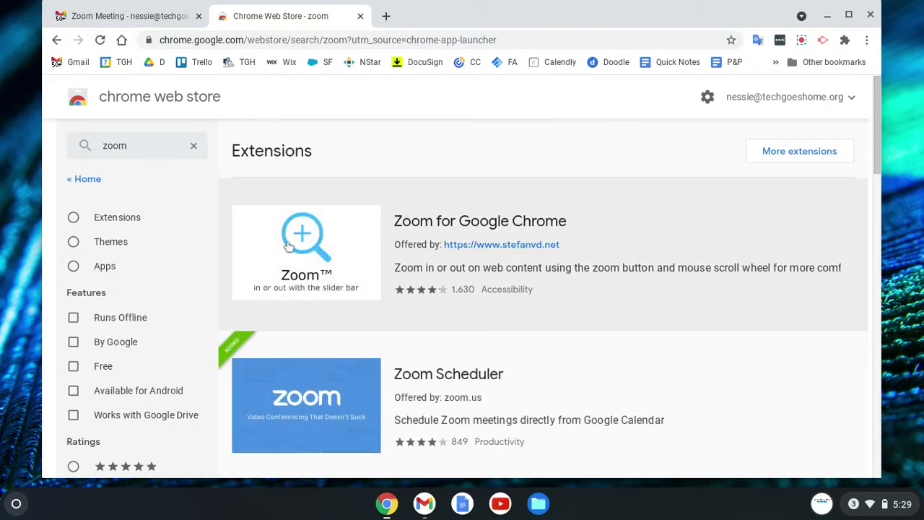
scroll(353, 271, down, 5)
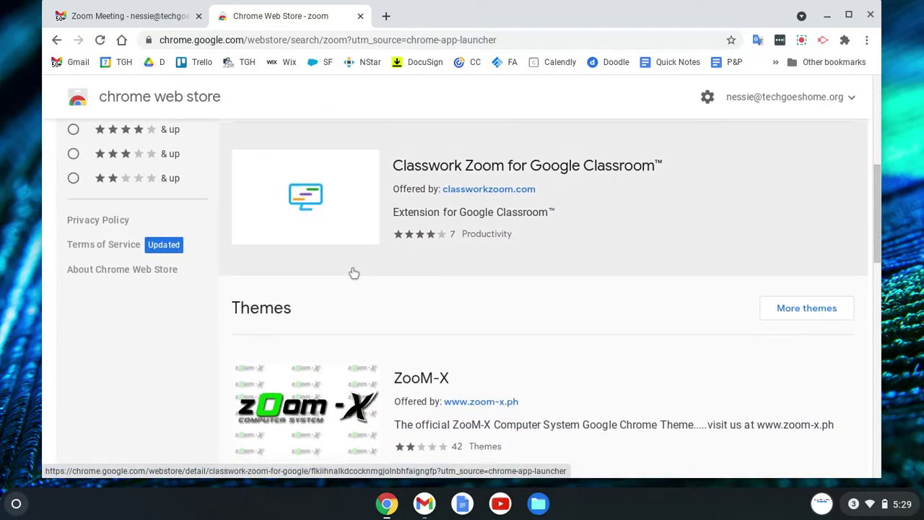
scroll(354, 273, down, 4)
scroll(353, 273, up, 9)
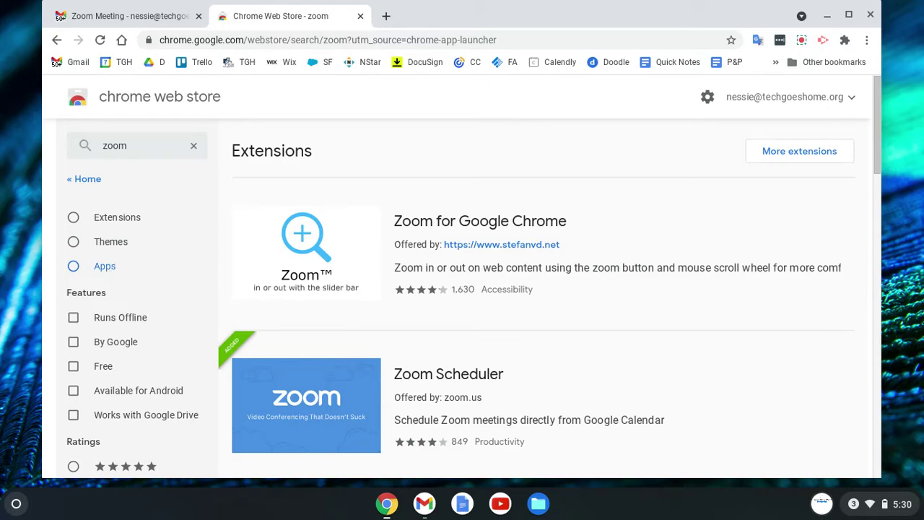
click(73, 267)
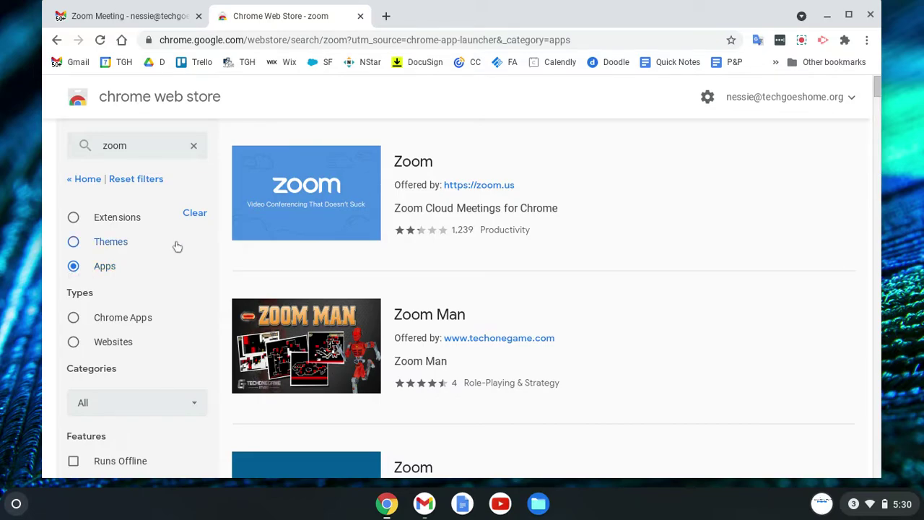
scroll(606, 231, down, 1)
scroll(604, 231, up, 1)
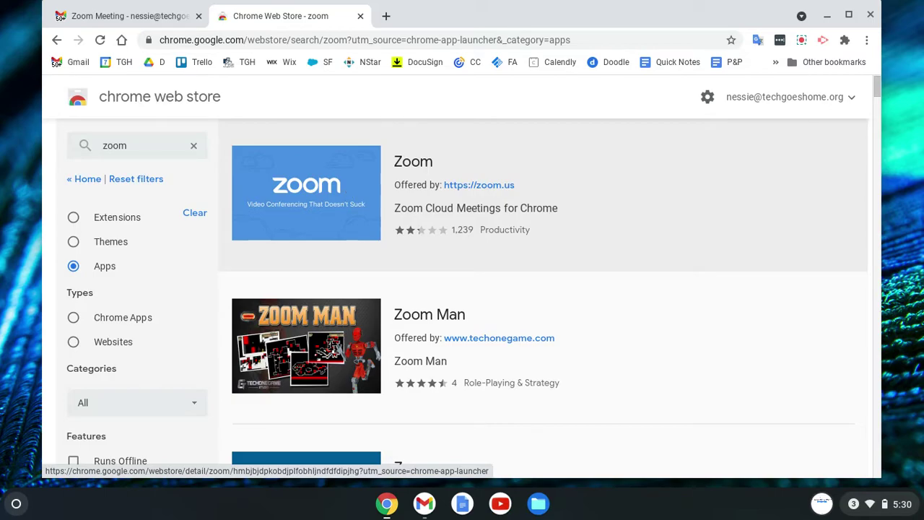
click(347, 194)
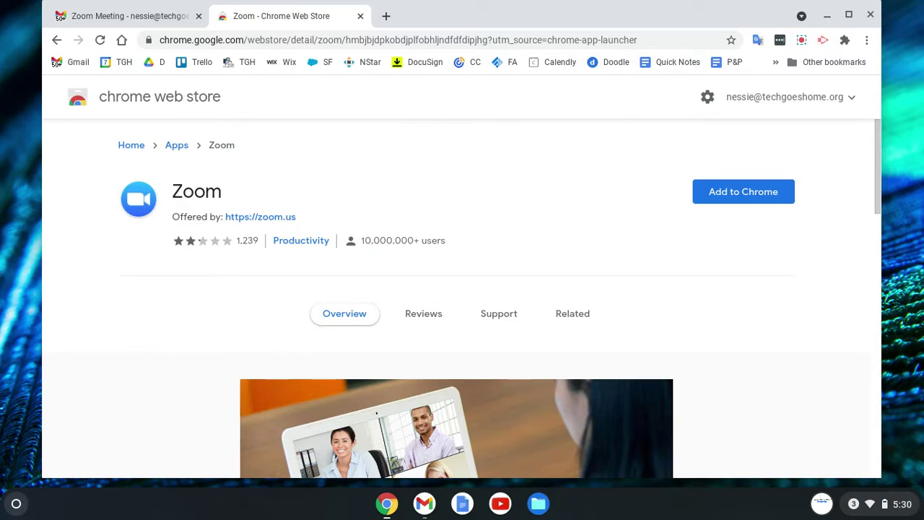
Examine the Zoom listing's preview images, description and app details
scroll(507, 209, down, 3)
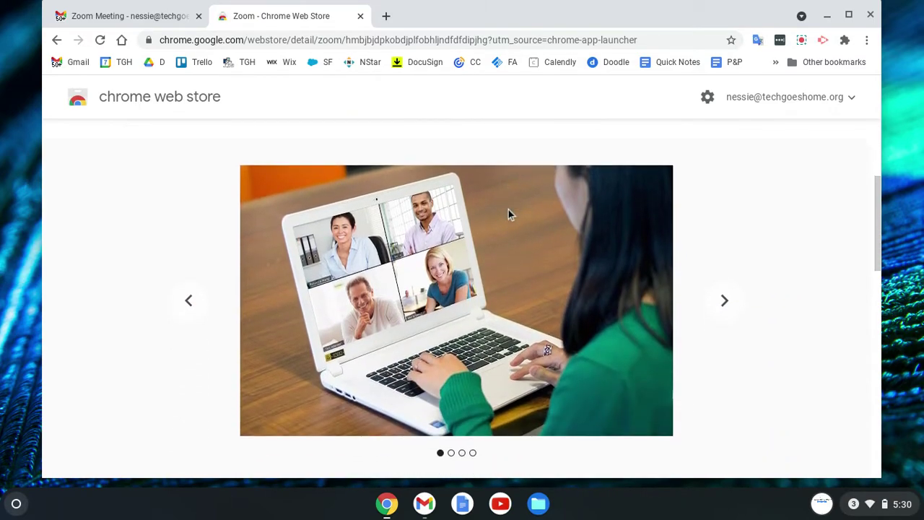
click(726, 303)
click(726, 304)
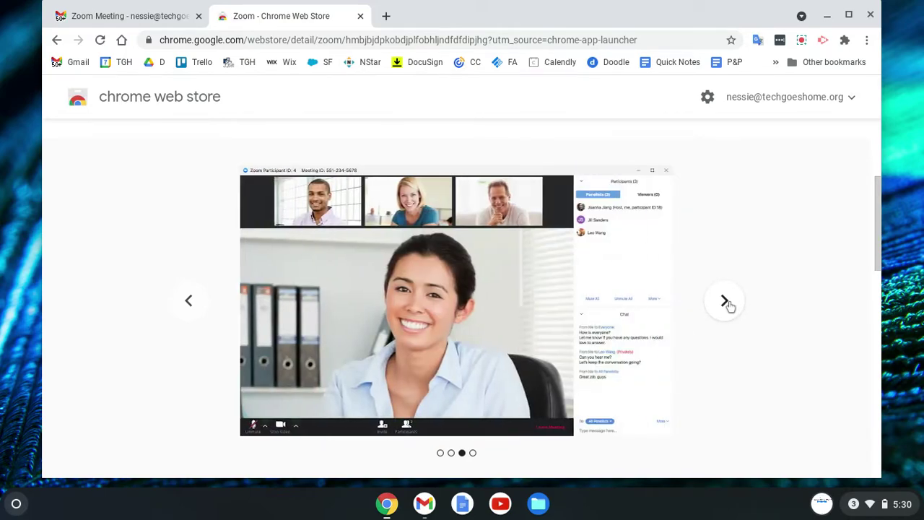
click(728, 305)
scroll(729, 305, down, 4)
scroll(729, 305, down, 3)
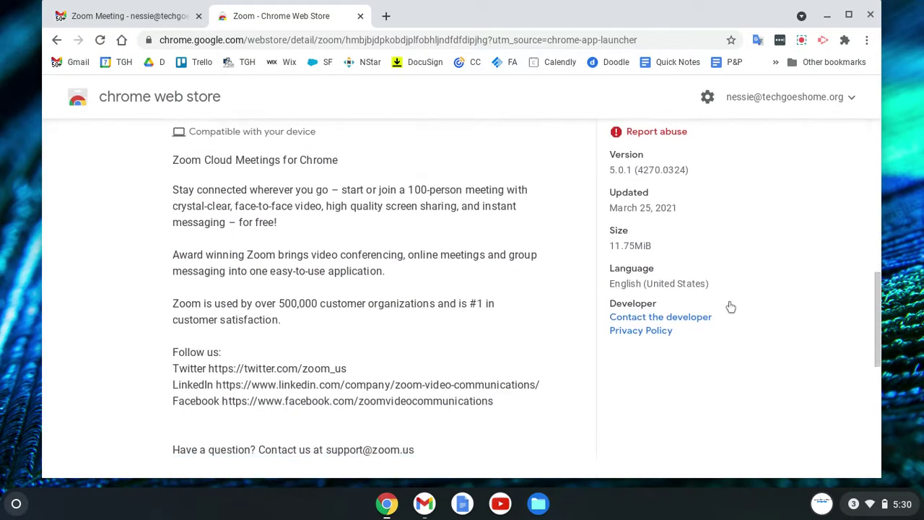
scroll(729, 305, up, 10)
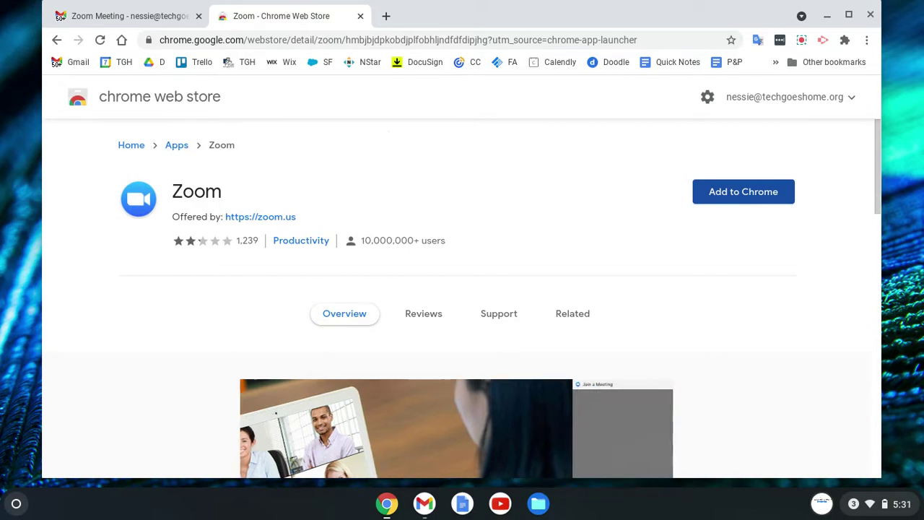
Add the Zoom app to Chrome, accepting its permissions, and minimize the browser window
click(702, 192)
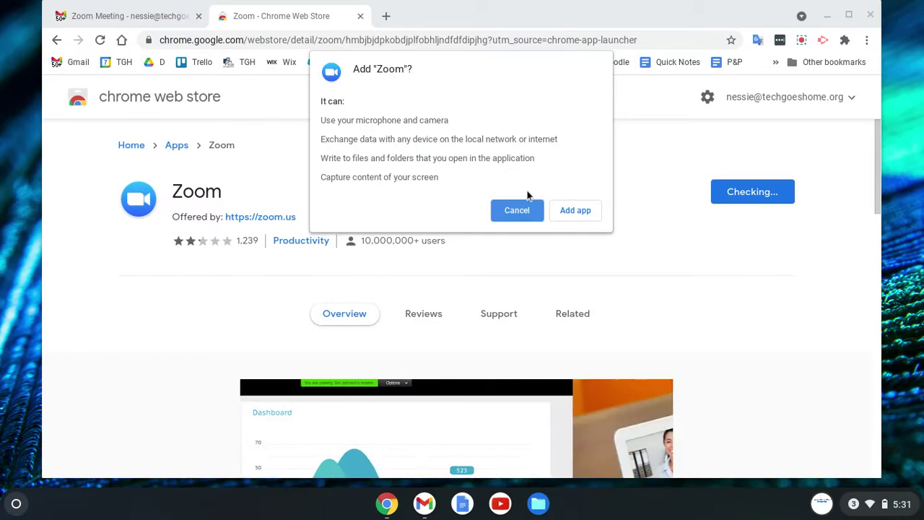
click(571, 211)
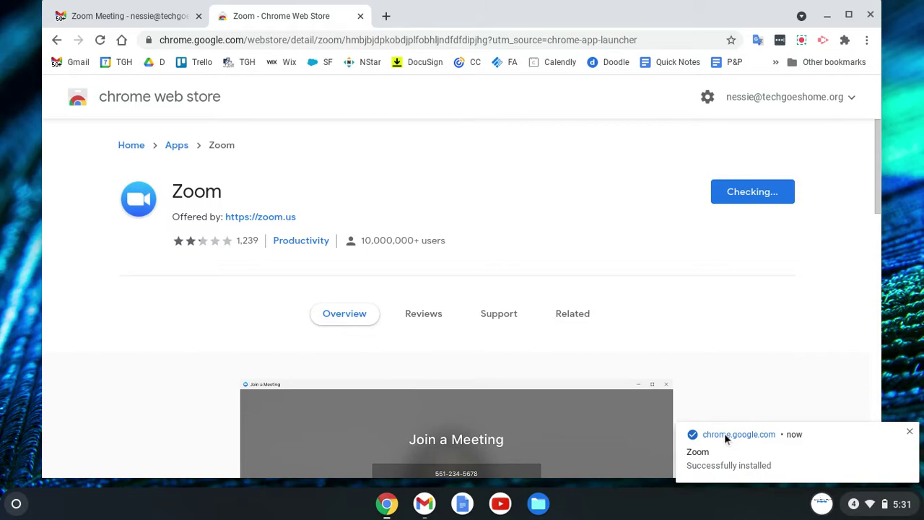
click(826, 15)
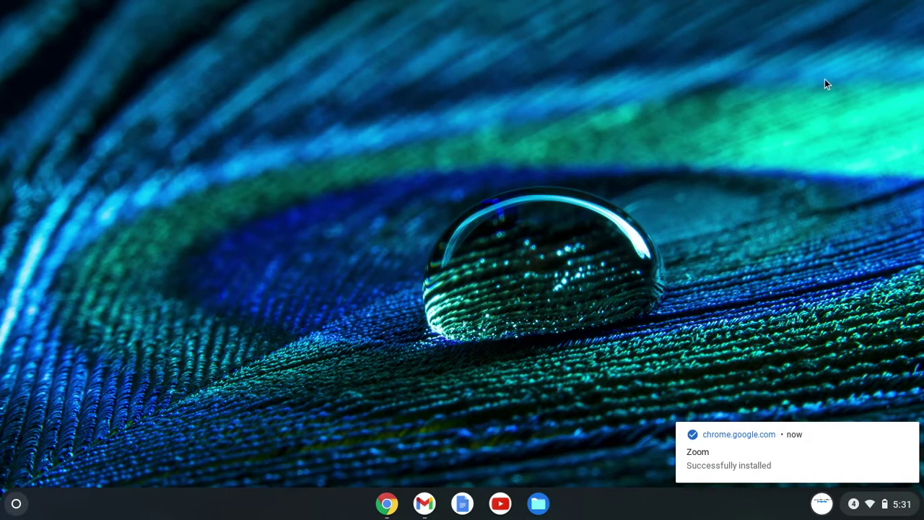
Pin Zoom from the launcher's full app list to the end of the shelf, after Files, and close the launcher
click(17, 504)
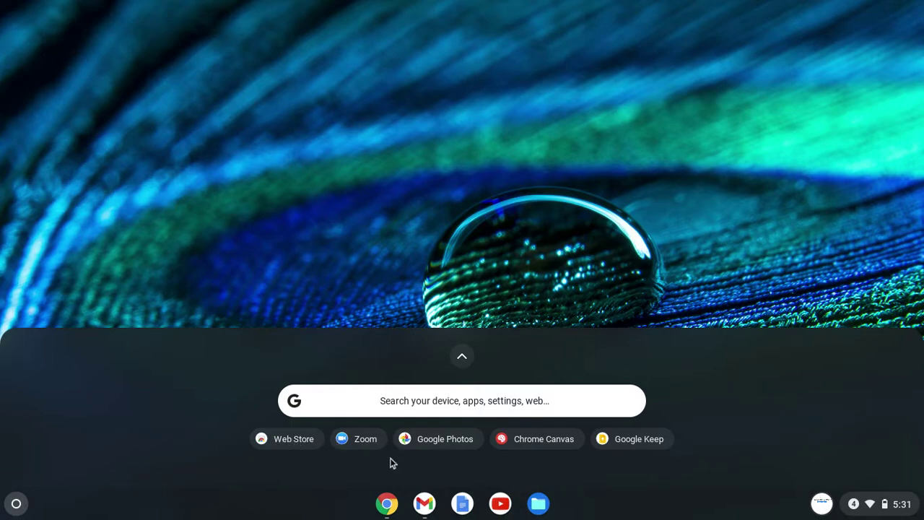
click(462, 359)
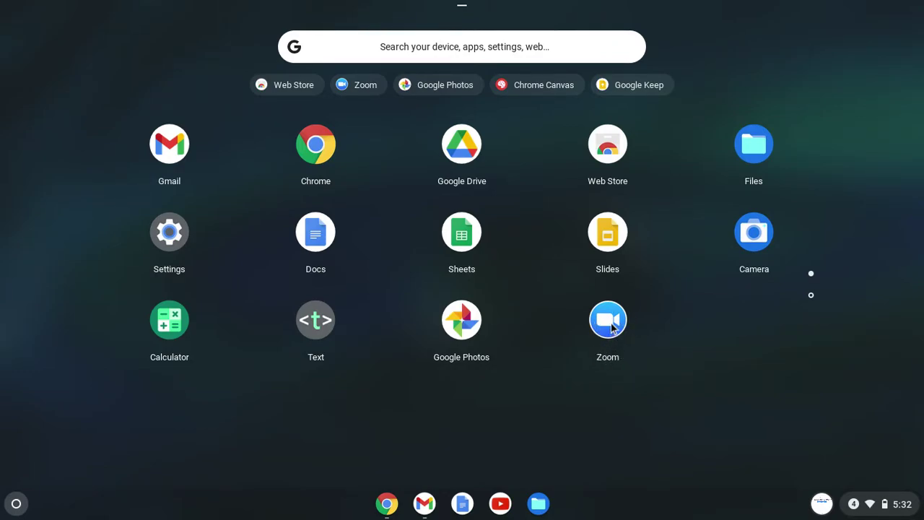
drag(612, 327, 564, 511)
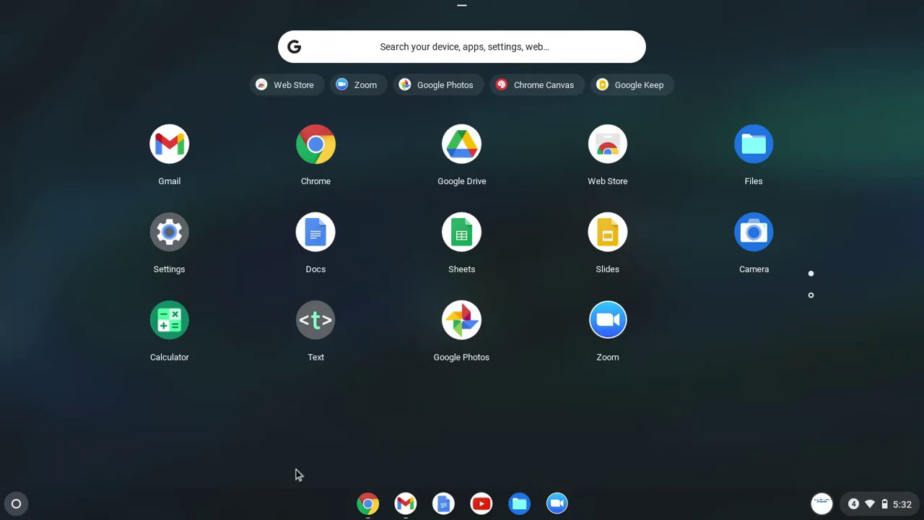
click(16, 504)
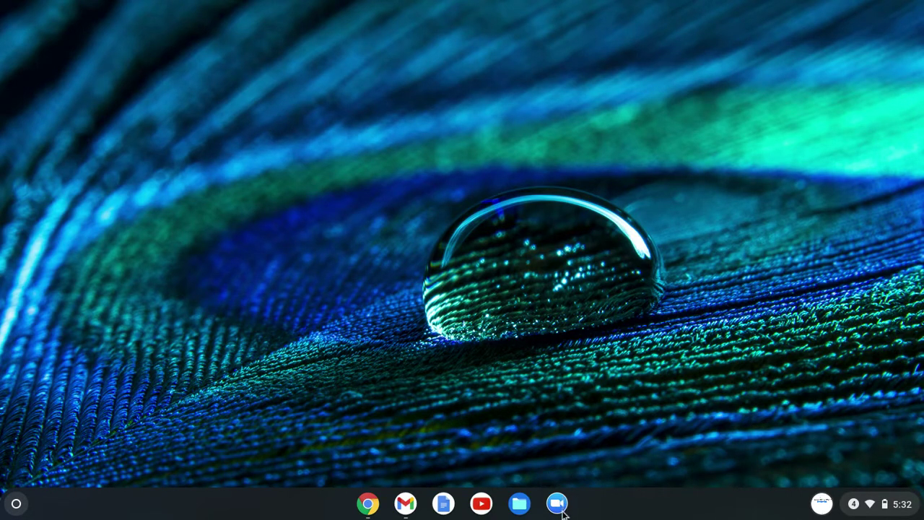
Open the Zoom app from the launcher's full app list
click(10, 509)
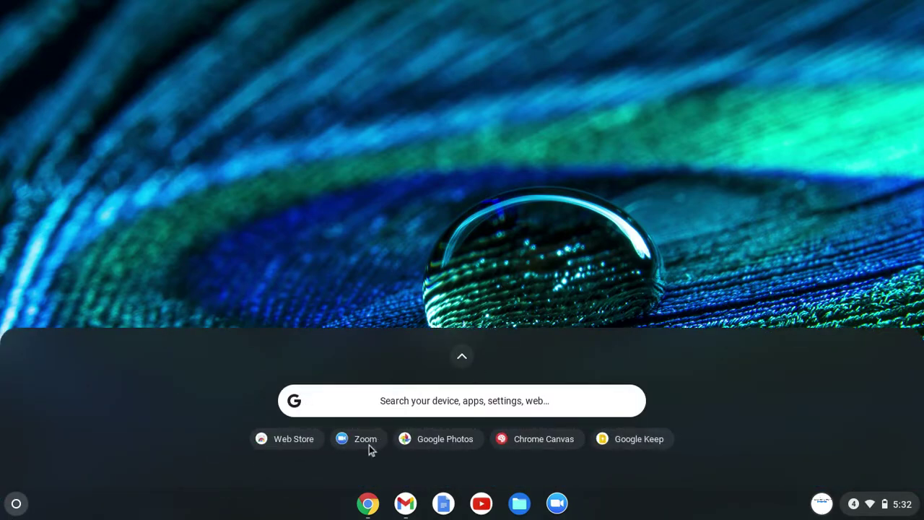
click(461, 354)
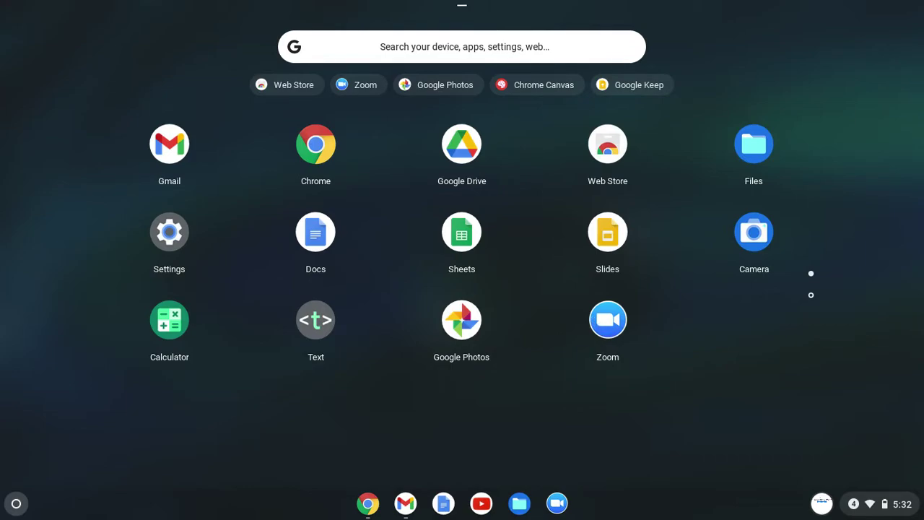
click(603, 321)
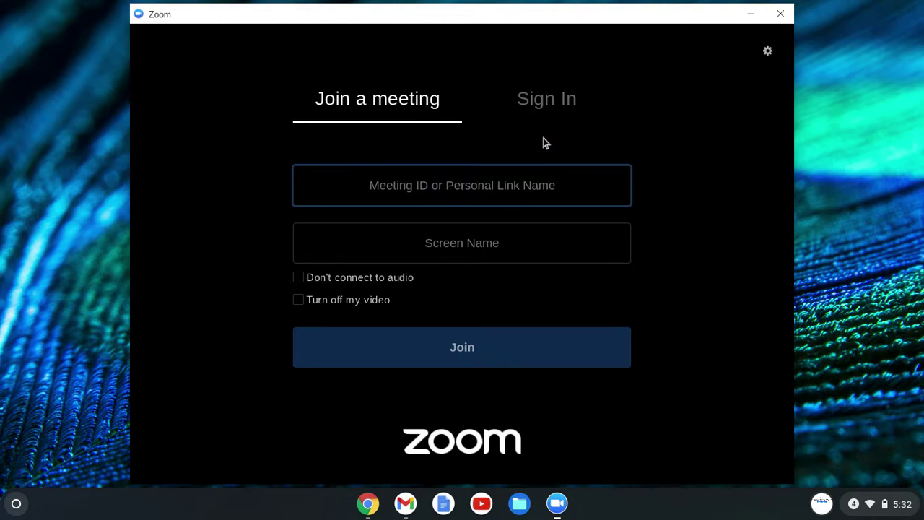
View the Sign In options, return to the Join a meeting form, and move the Zoom window toward the right side of the desktop
click(534, 106)
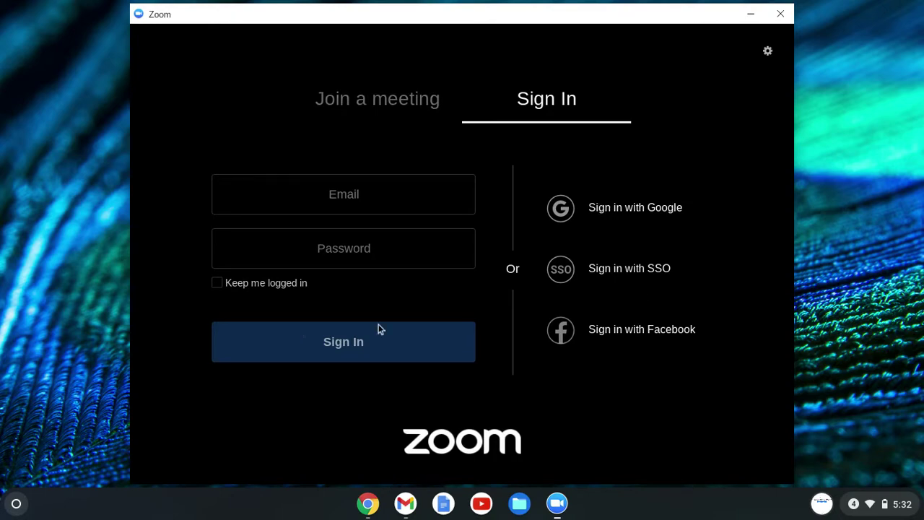
click(387, 105)
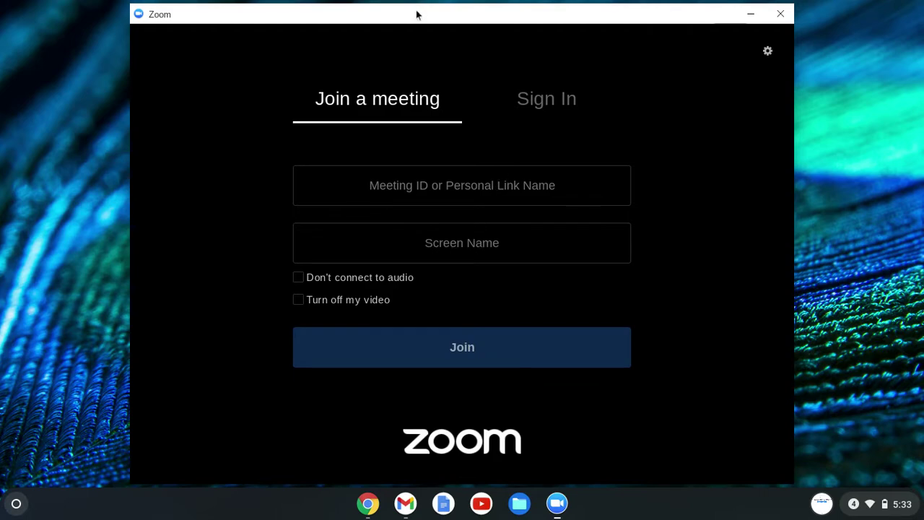
drag(399, 13, 527, 16)
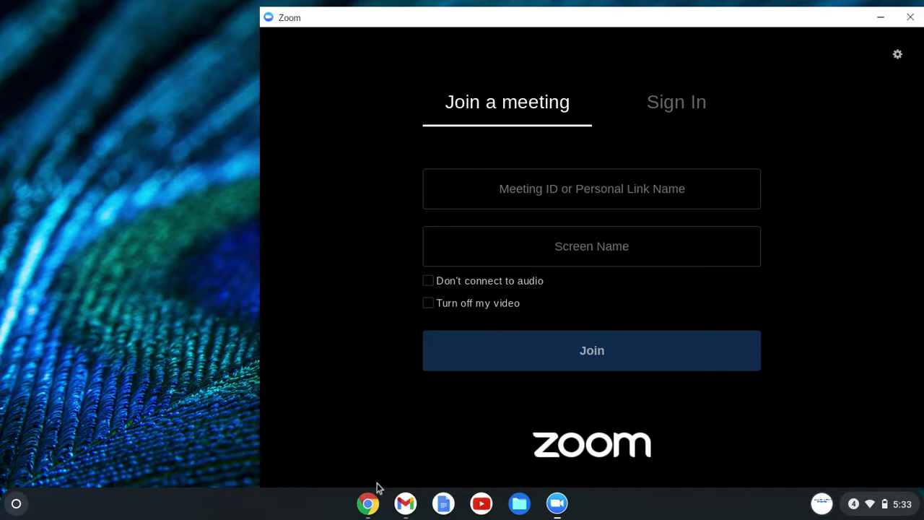
Switch to Gmail and examine the join link, meeting ID and passcode in the Zoom invitation email
click(405, 506)
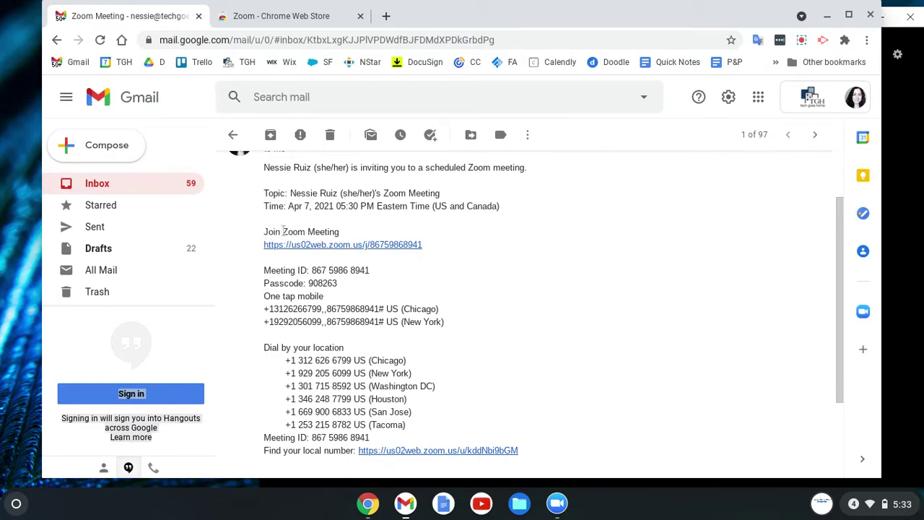
drag(264, 231, 350, 237)
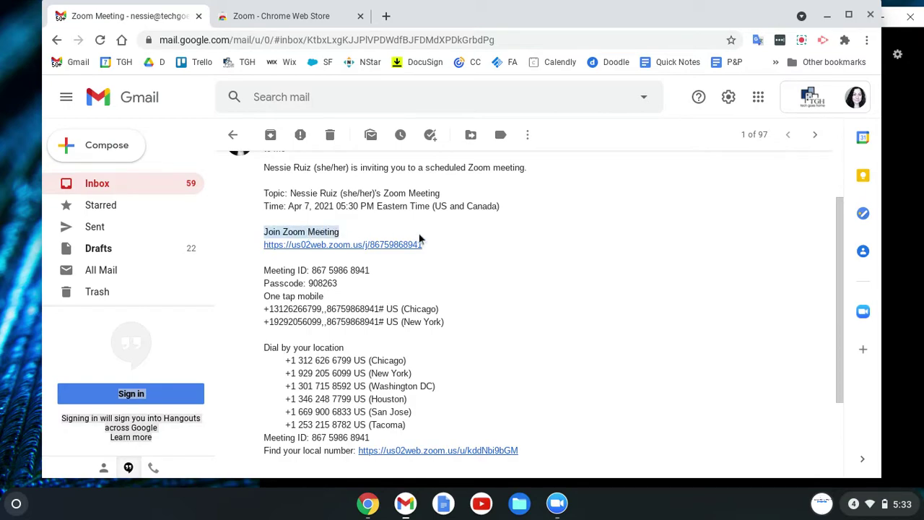
drag(420, 239, 433, 249)
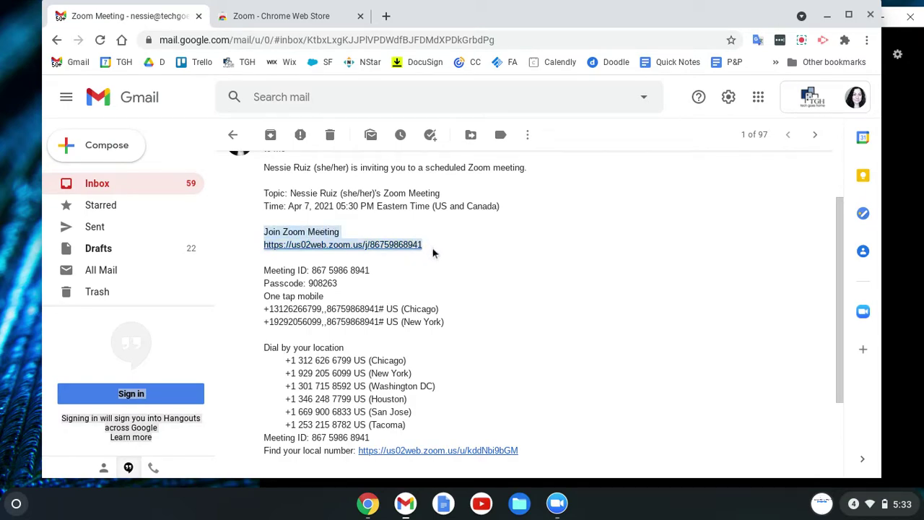
click(435, 250)
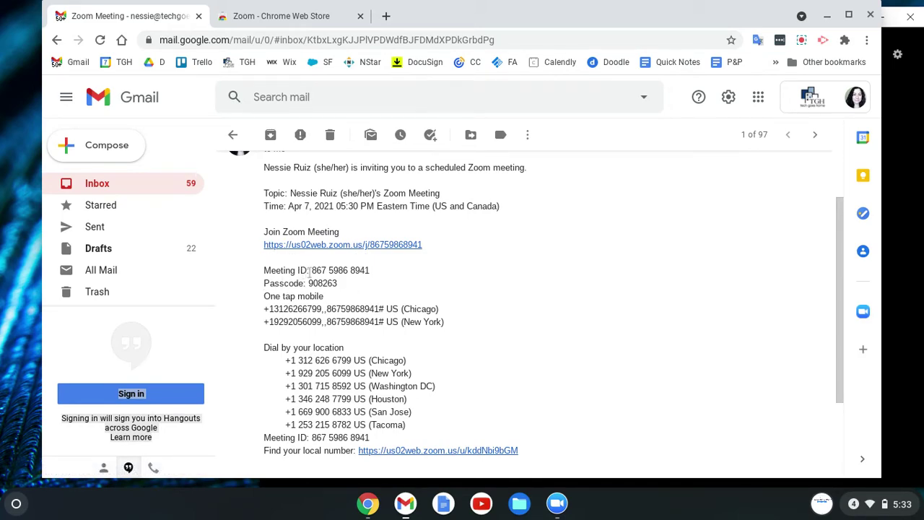
triple_click(264, 272)
click(289, 271)
drag(265, 271, 362, 286)
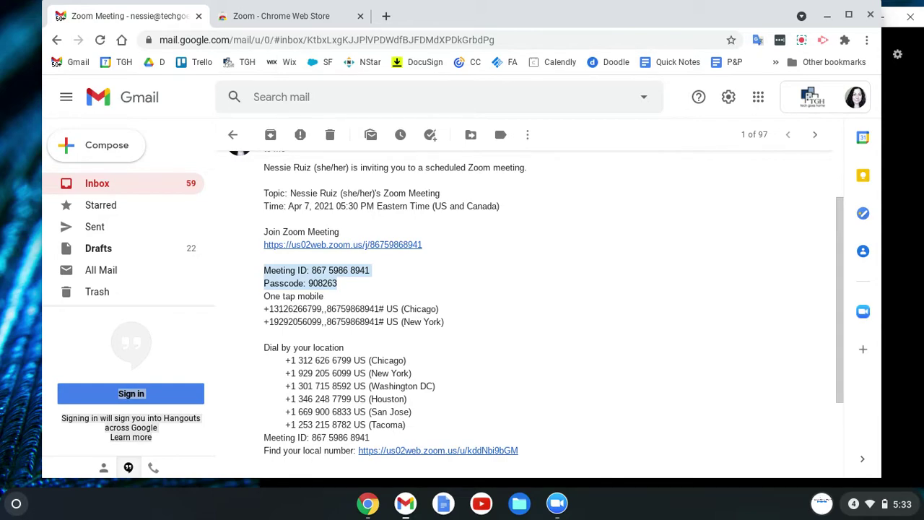
click(401, 278)
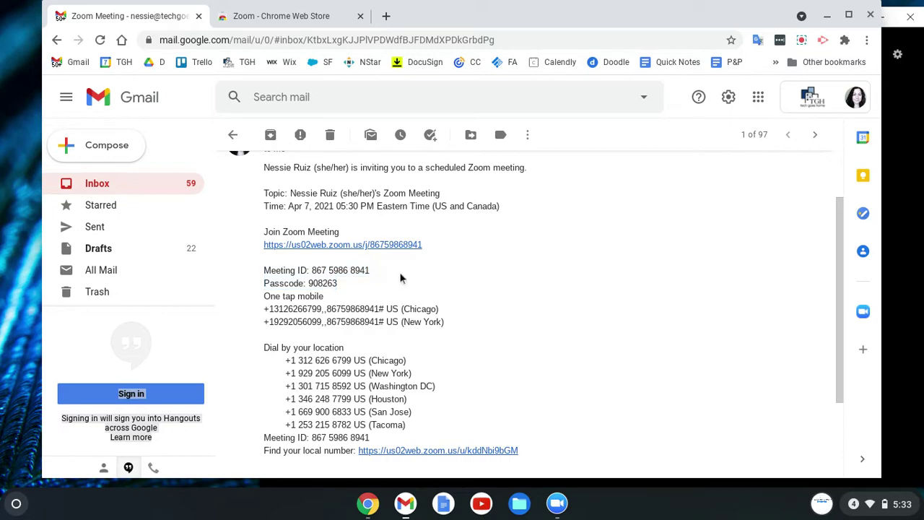
Open the invitation's Join Zoom Meeting link and enter the attendee's first name followed by "(she/her/hers)" as the screen name
click(363, 245)
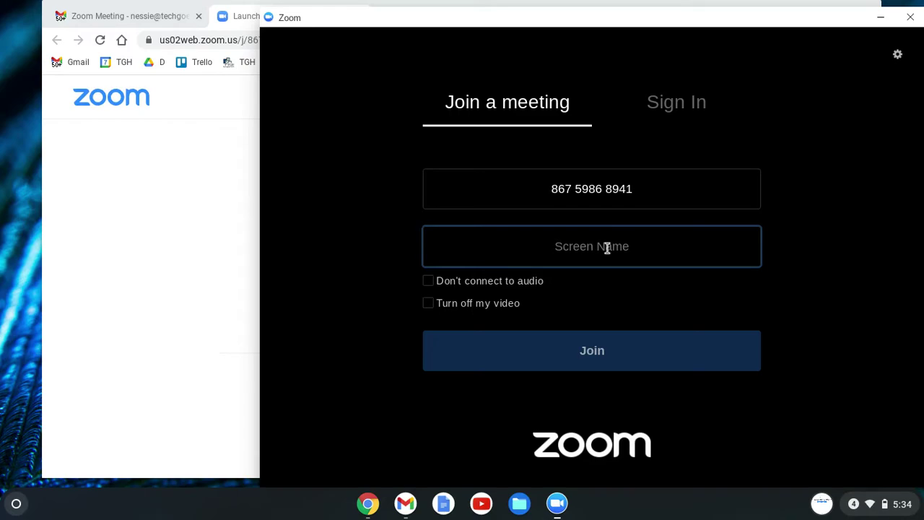
text(Nessie )
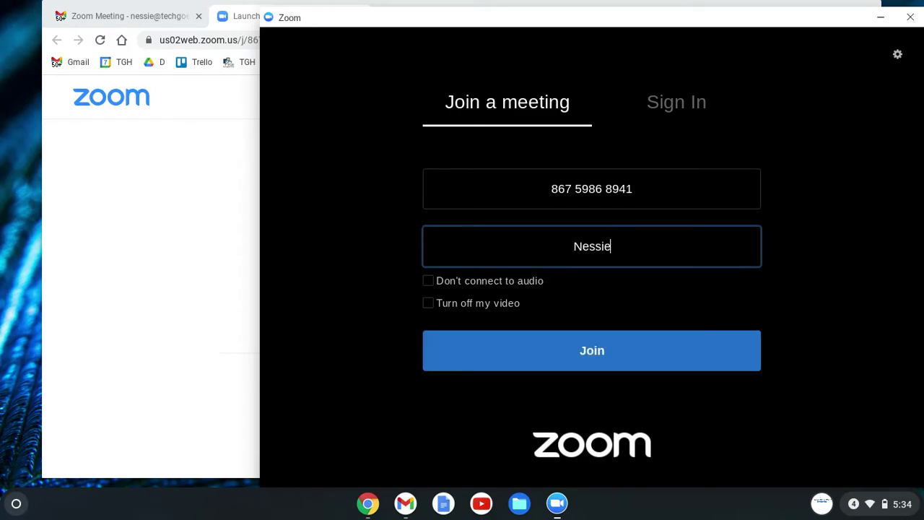
text((she)
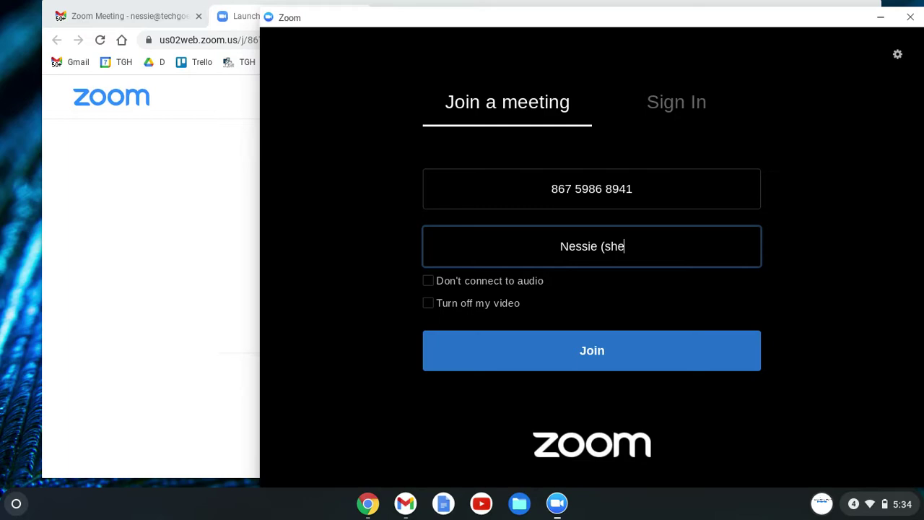
text(/her/he)
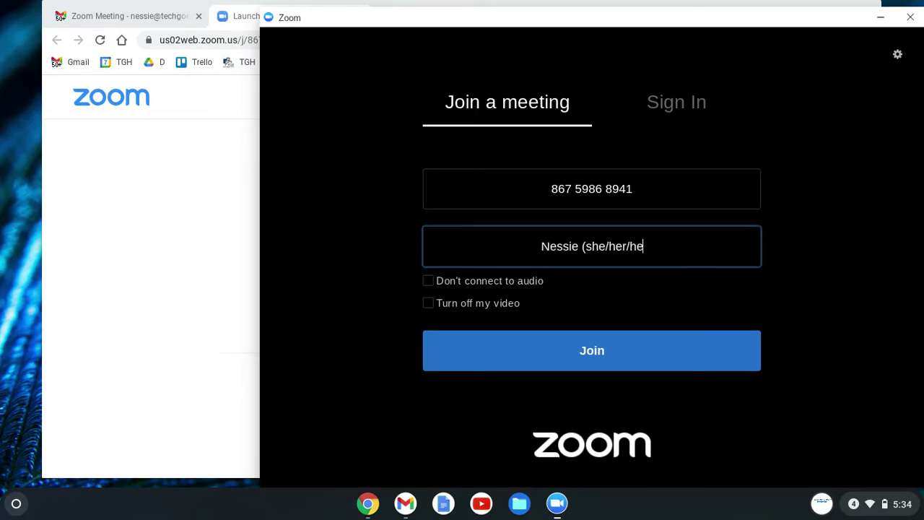
text(rs))
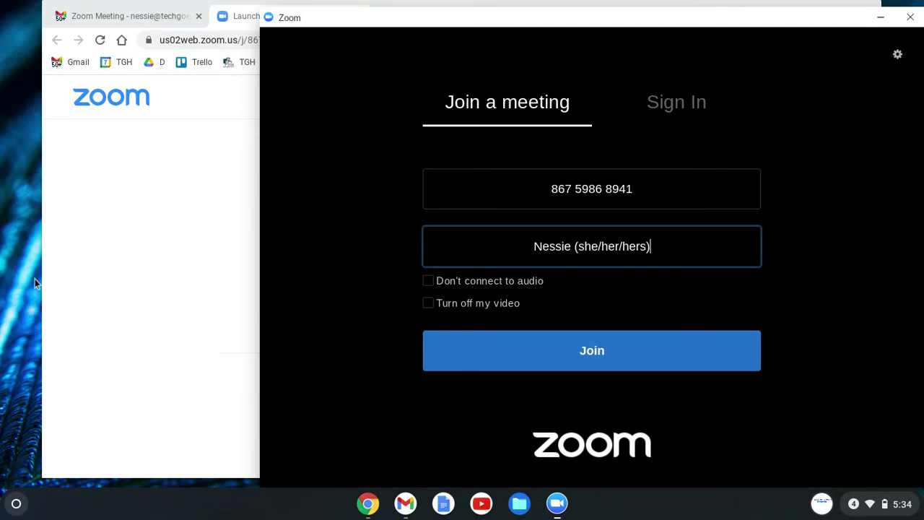
Check the meeting ID against the invitation email and submit the Join a meeting form in Zoom
click(92, 249)
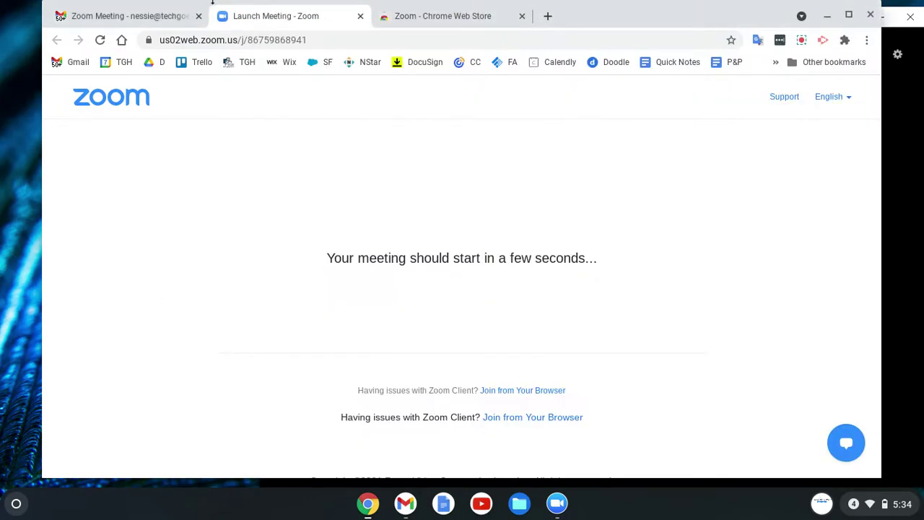
click(123, 20)
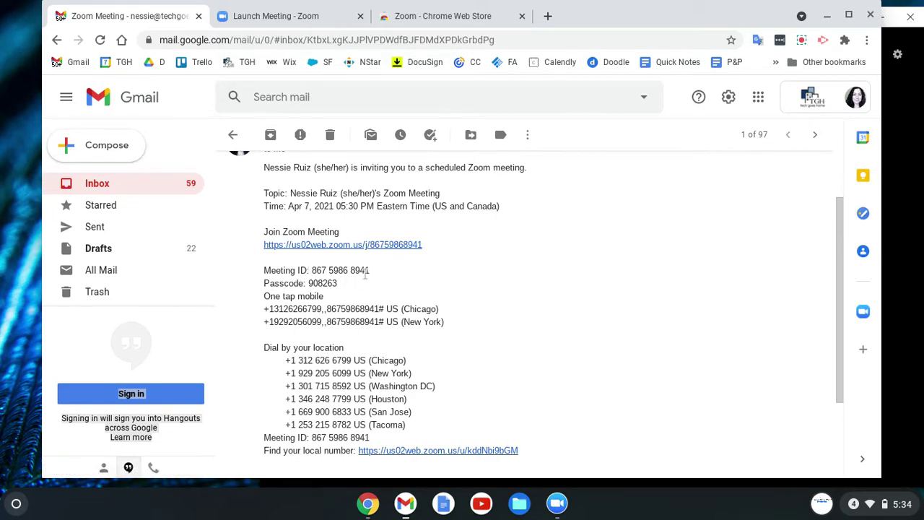
drag(369, 271, 310, 270)
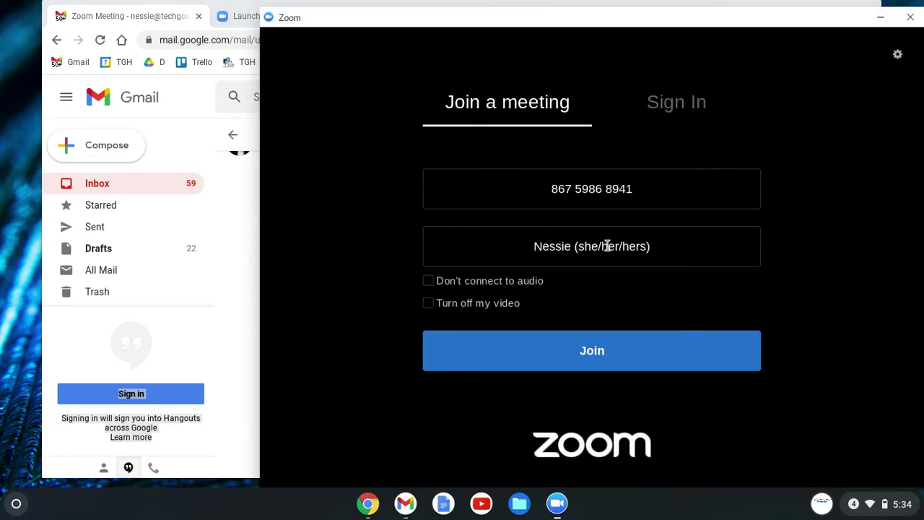
click(617, 362)
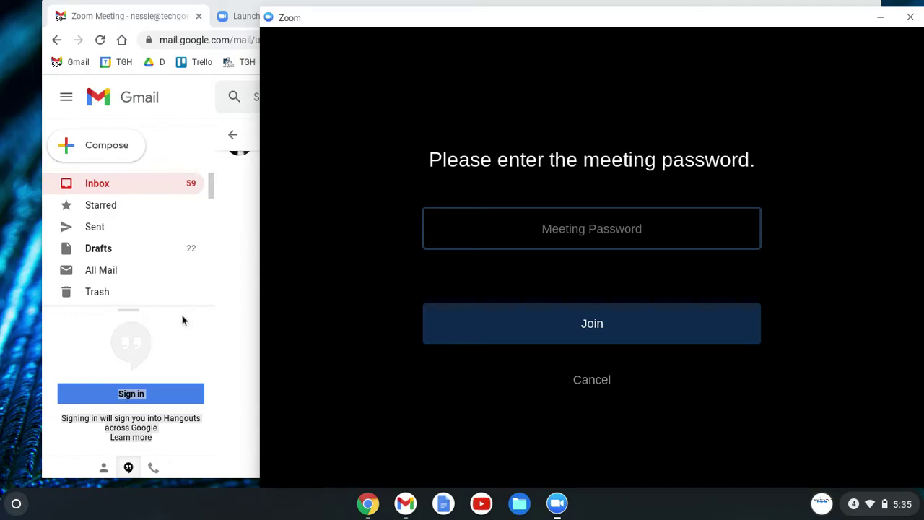
Copy the passcode from the invitation email, enter it as the Zoom meeting password, and join the meeting with video
click(244, 325)
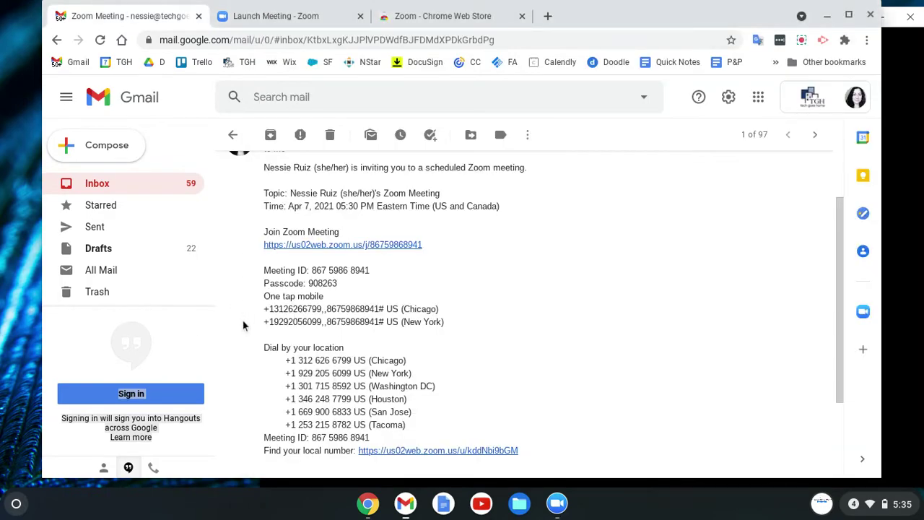
drag(338, 284, 307, 284)
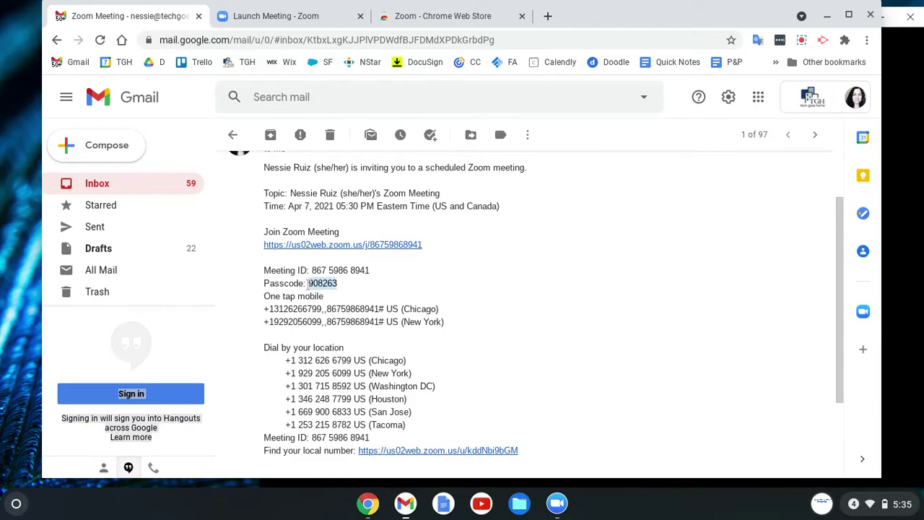
key(ctrl+c)
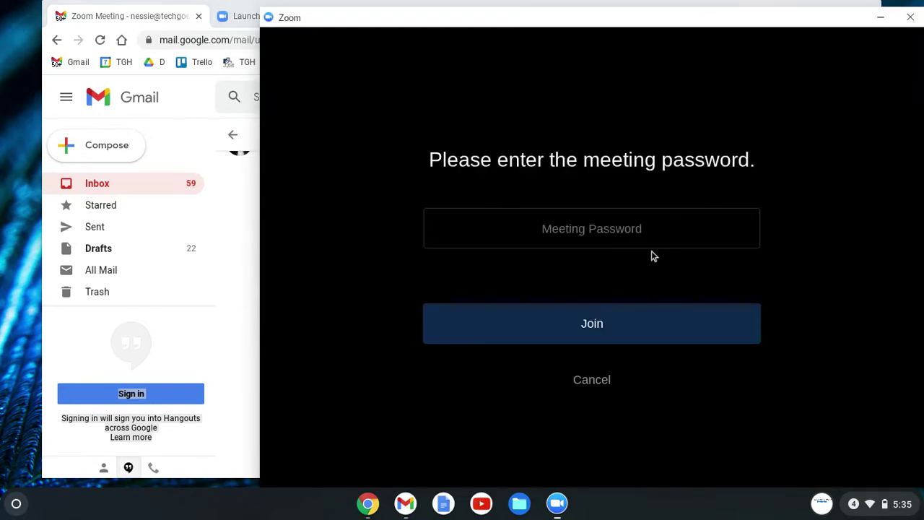
click(562, 228)
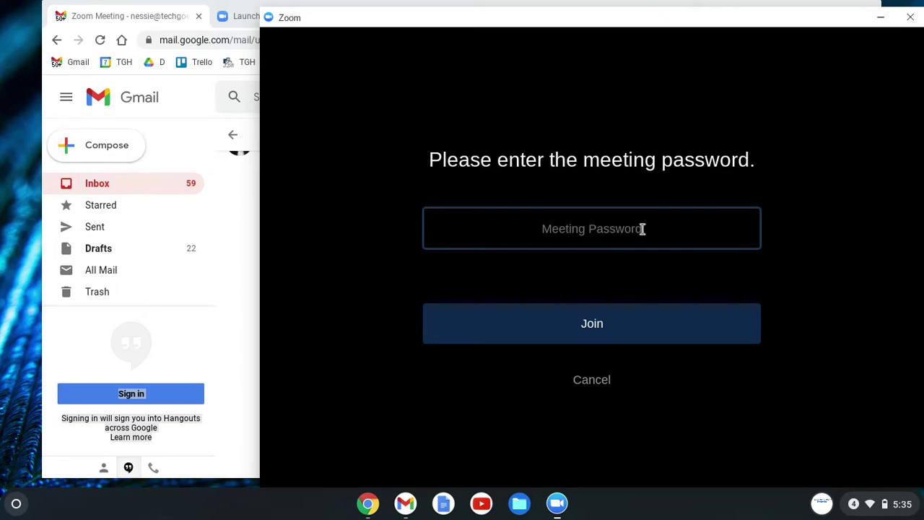
text(******)
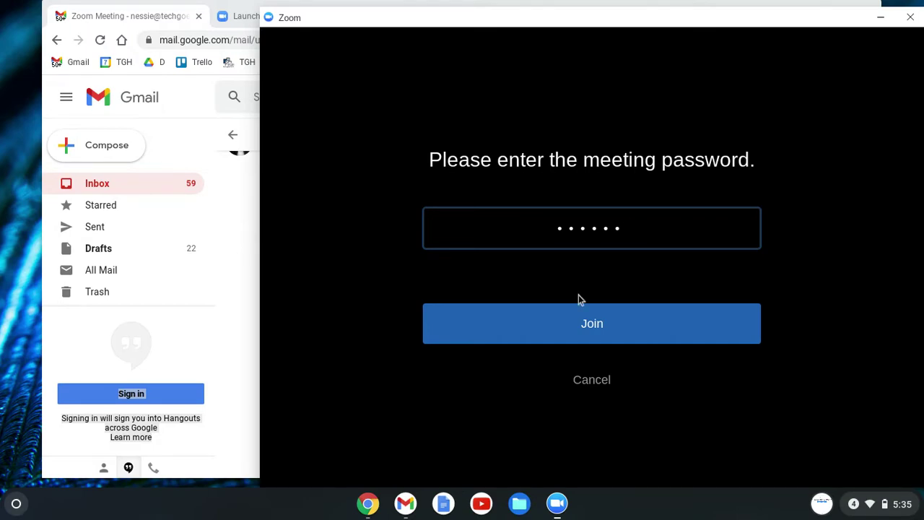
click(587, 329)
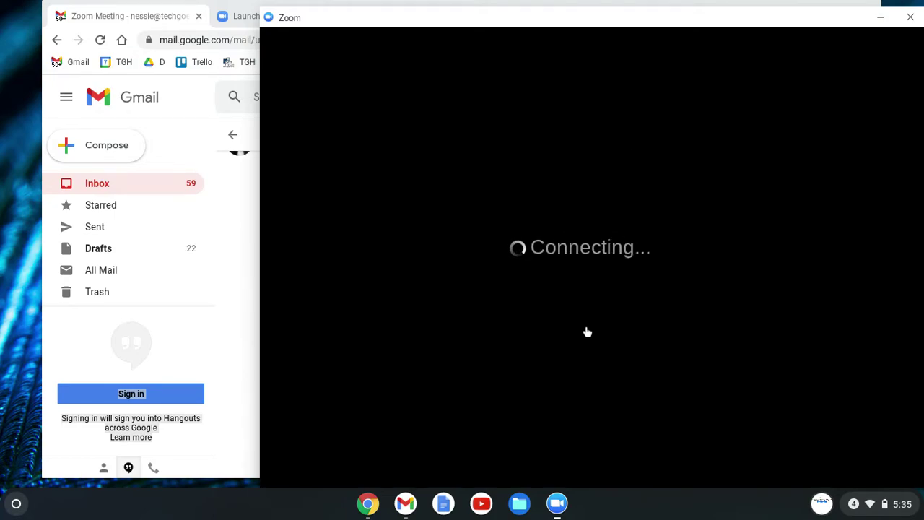
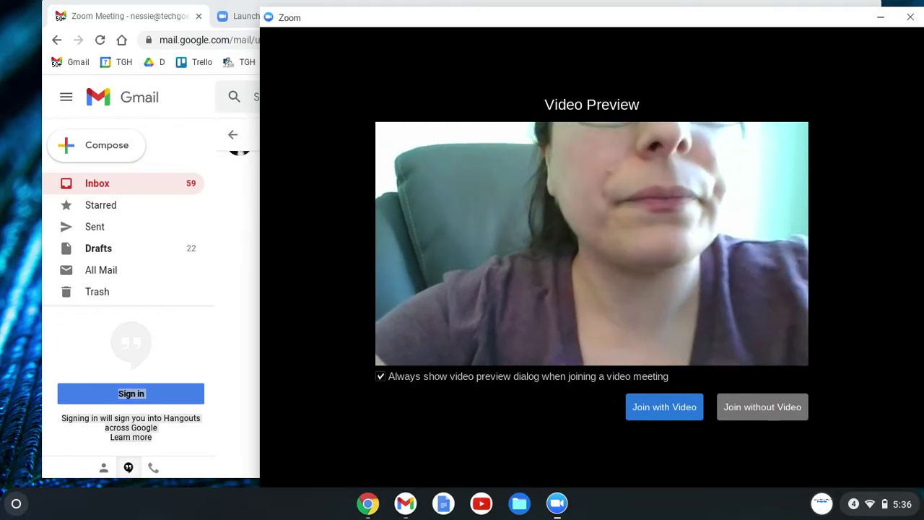
click(650, 413)
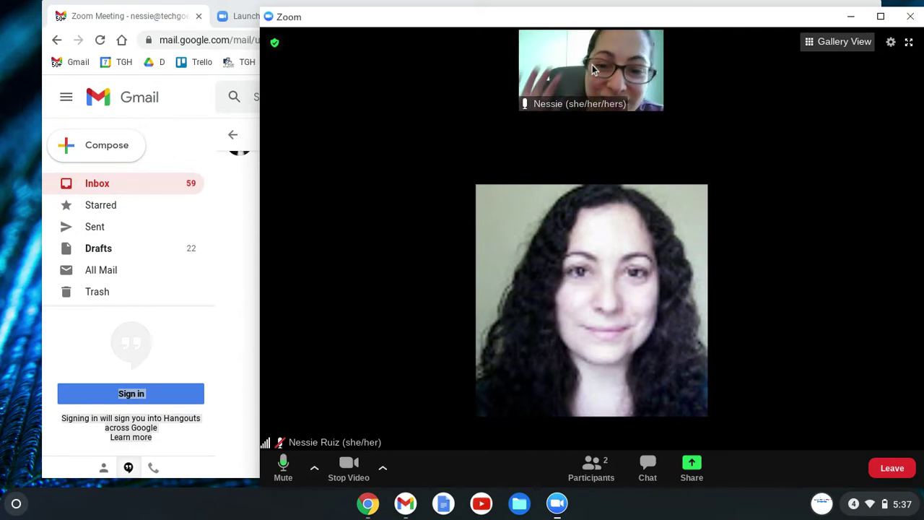
Switch the meeting to Gallery View and try the camera and microphone controls, turning each off and back on
click(844, 42)
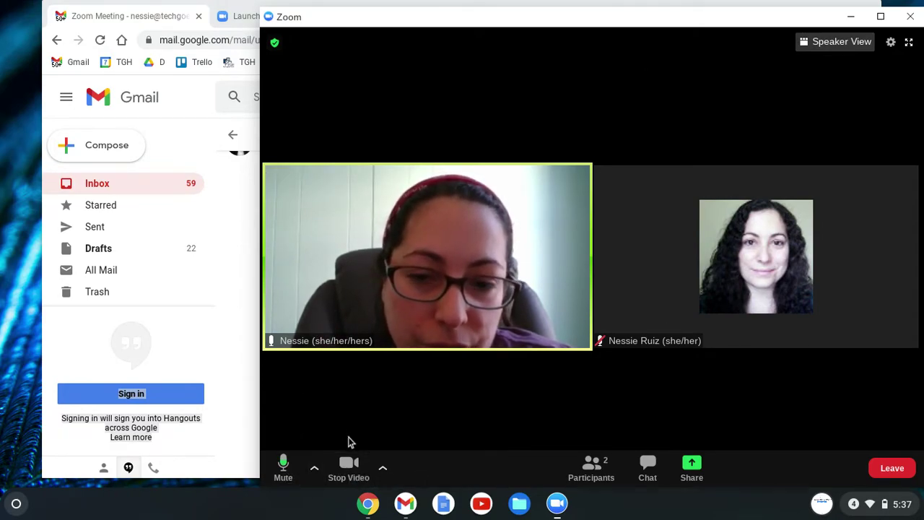
click(349, 466)
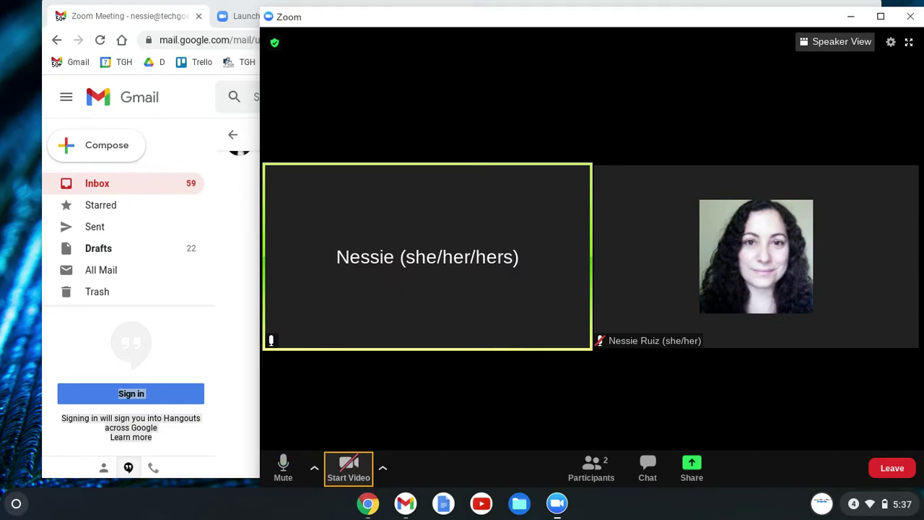
click(351, 469)
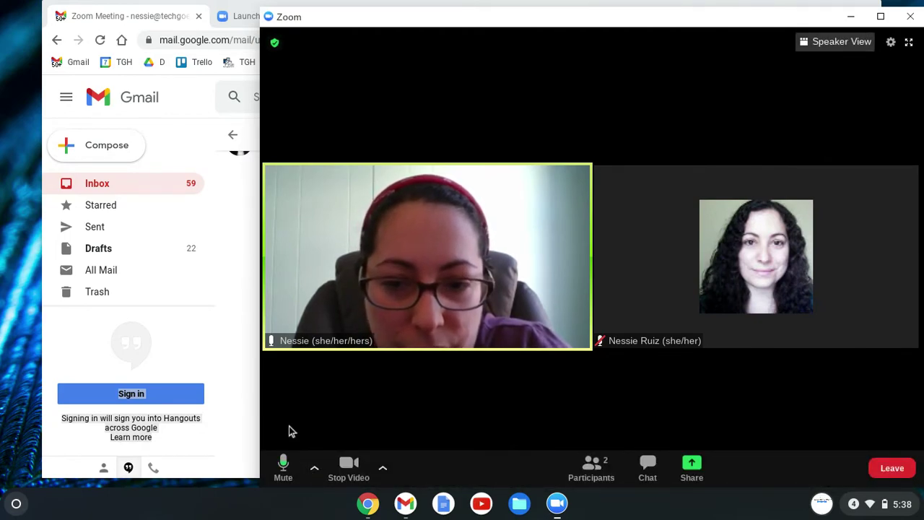
click(282, 467)
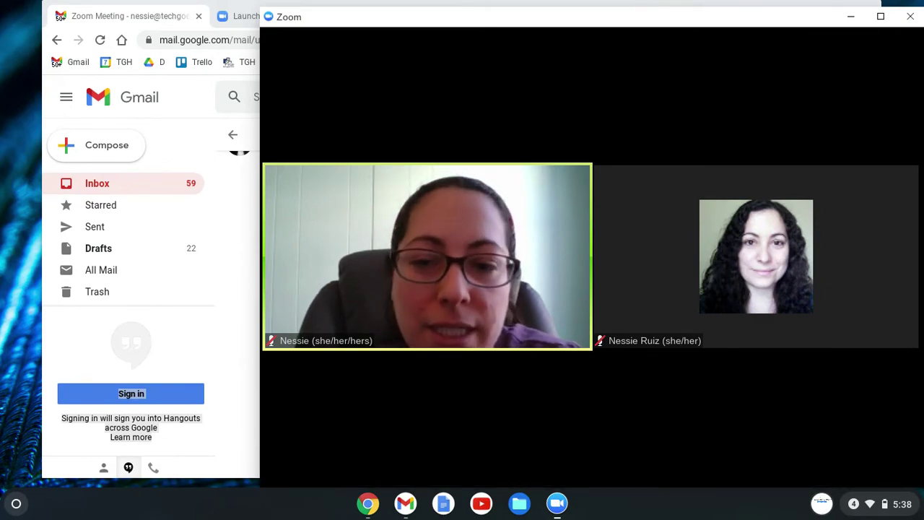
mouse_move(291, 439)
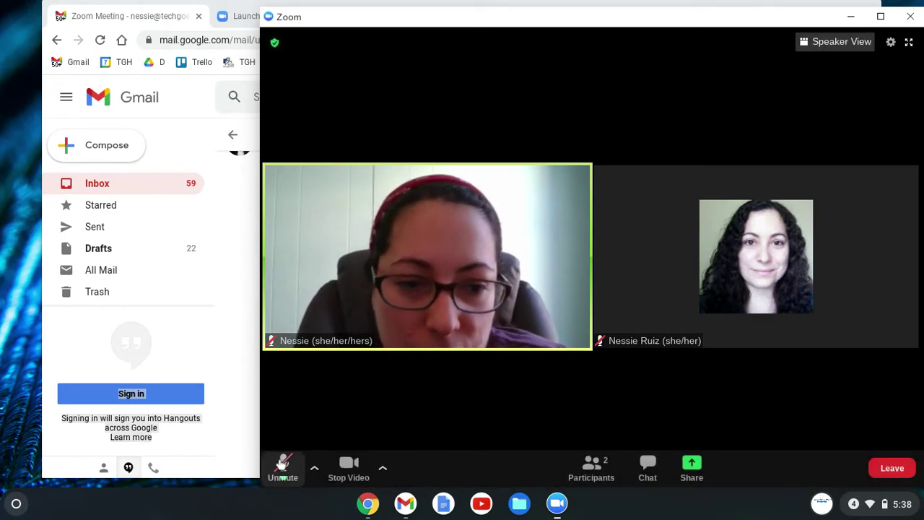
click(282, 465)
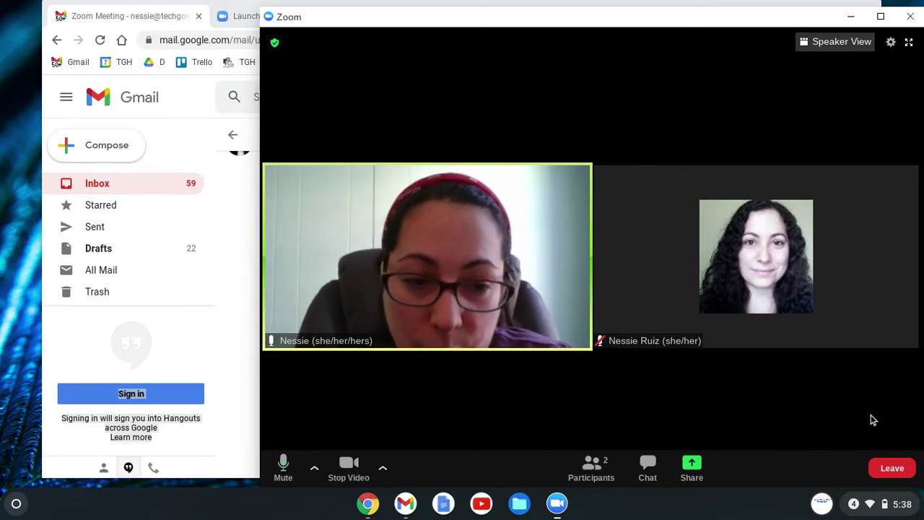
Leave the Zoom meeting and confirm leaving
click(892, 469)
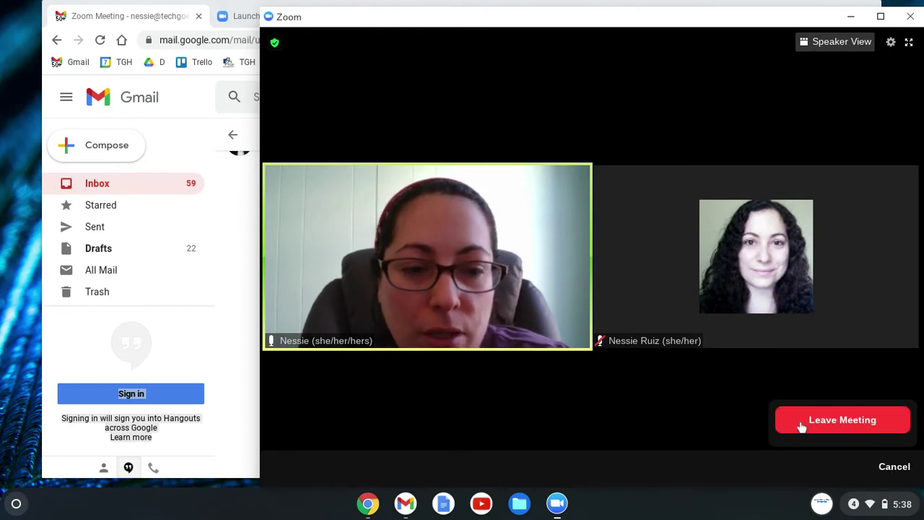
click(801, 422)
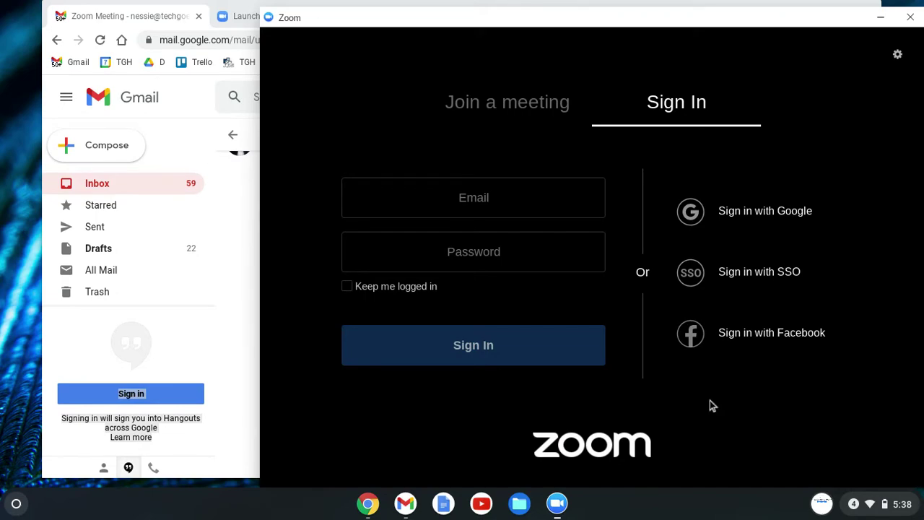
Reopen the meeting from the link in the invitation email, cancel at the password request, and close the Zoom window
click(223, 261)
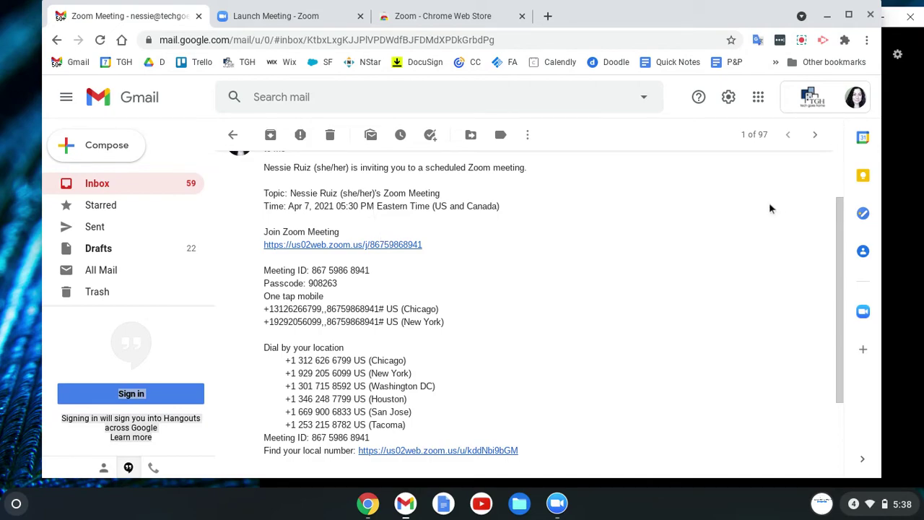
click(381, 245)
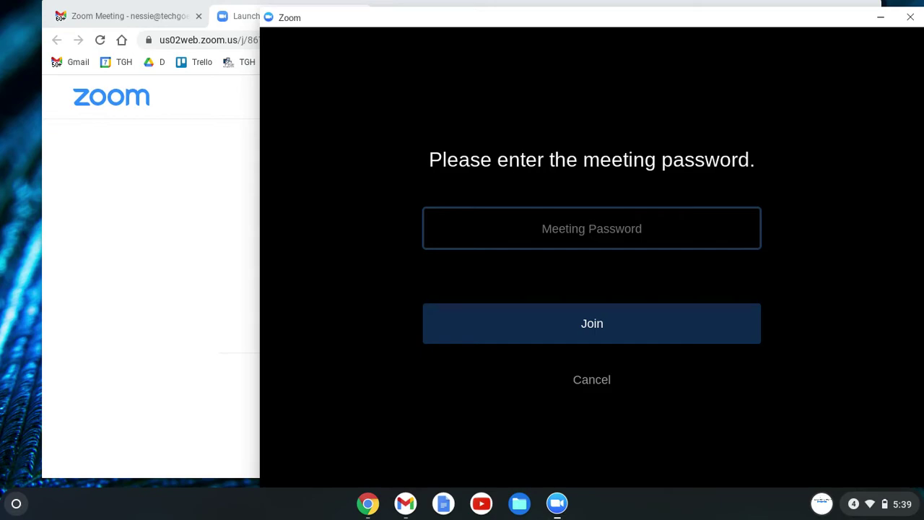
click(590, 383)
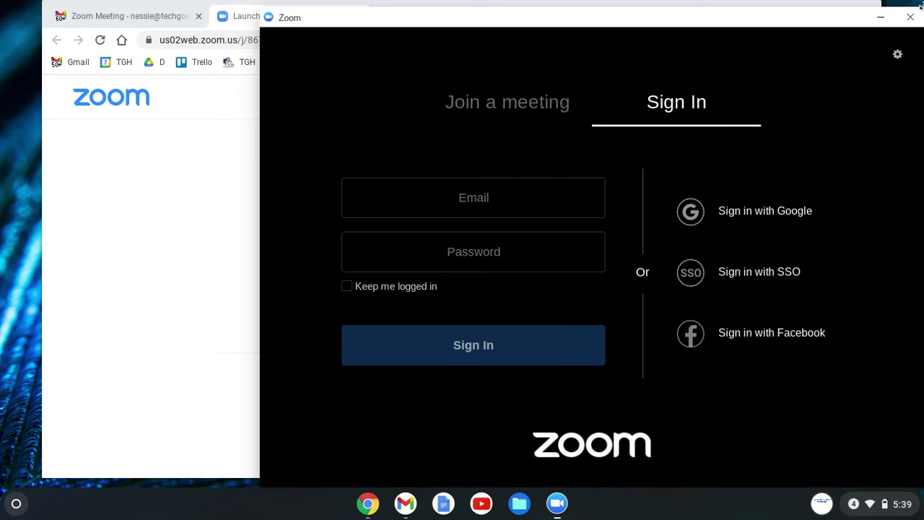
click(910, 17)
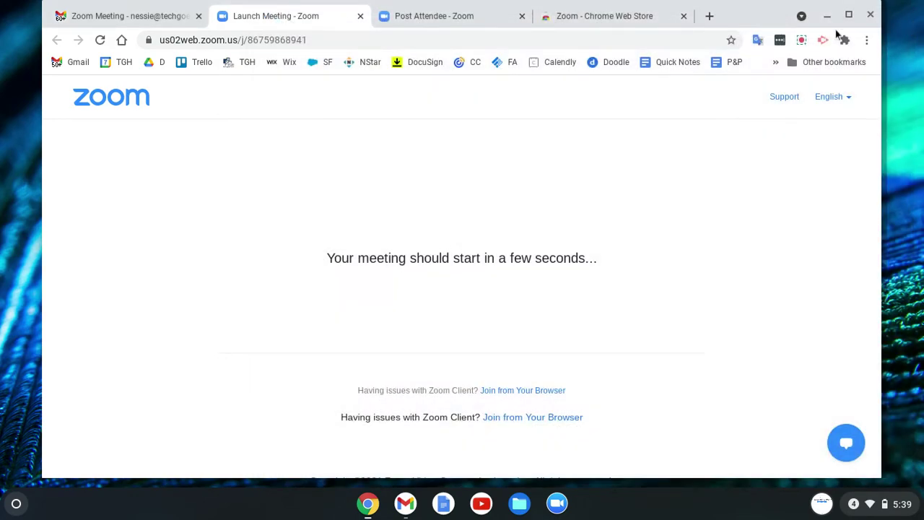
Minimize the browser window and clear the dismissible notifications from the Chromebook's system tray
click(827, 16)
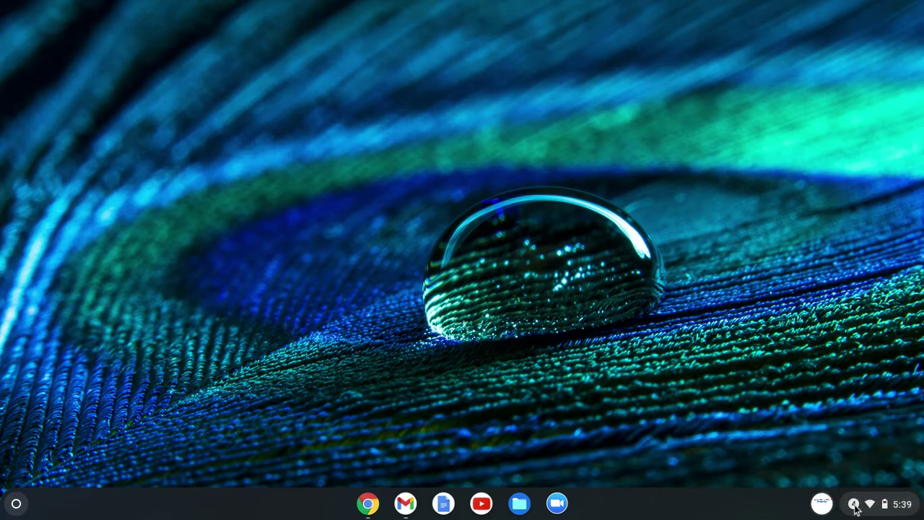
click(879, 508)
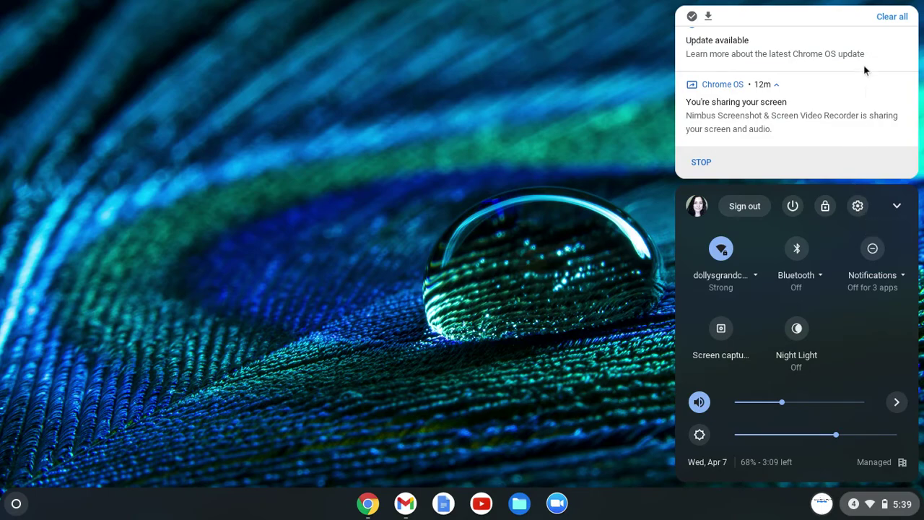
click(895, 18)
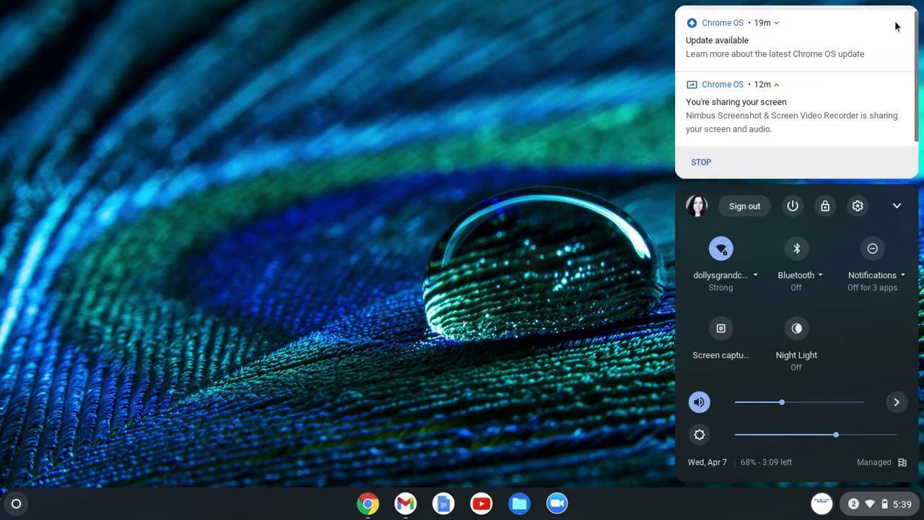
Open the Chromebook's settings and go to the list for managing installed apps
click(859, 207)
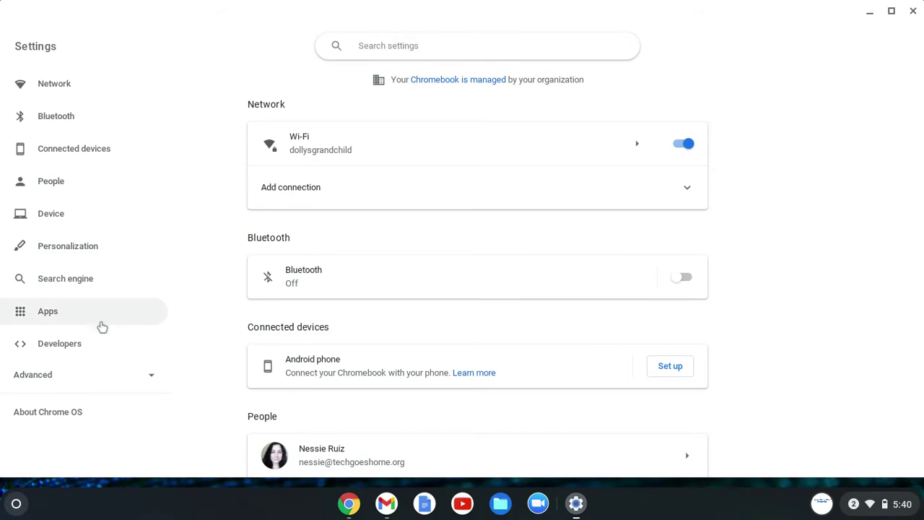
click(48, 318)
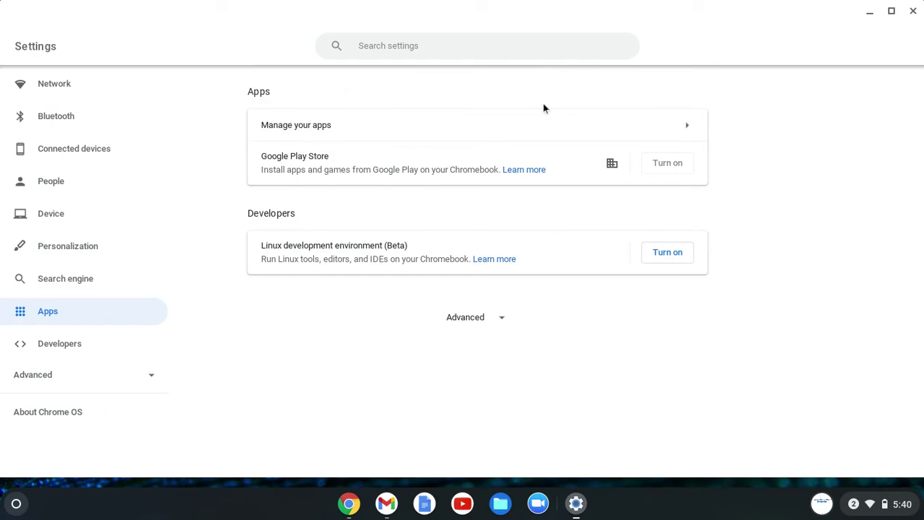
click(687, 134)
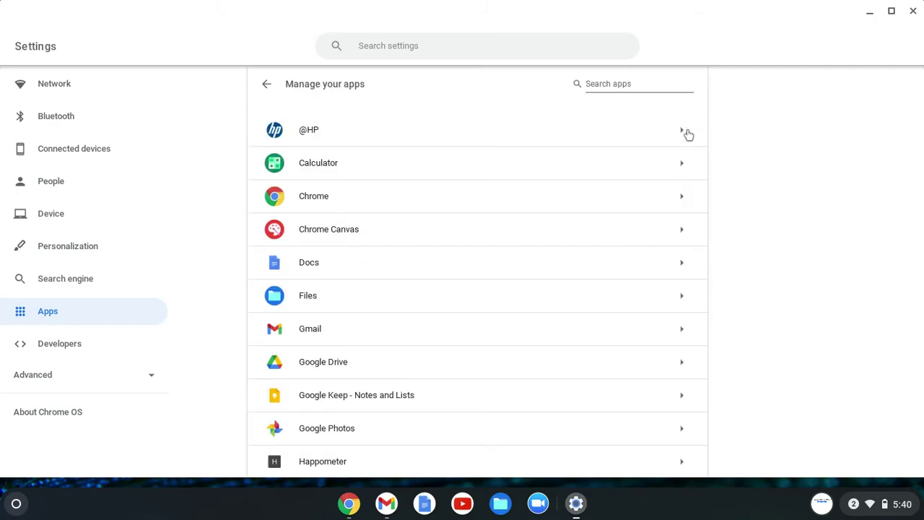
Uninstall the Zoom app from its page in the managed apps list and confirm the removal
scroll(753, 161, down, 5)
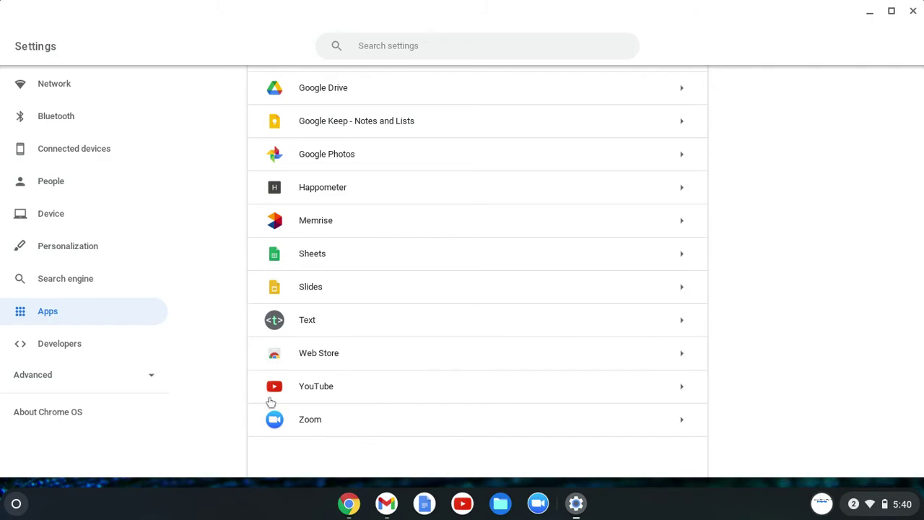
click(330, 422)
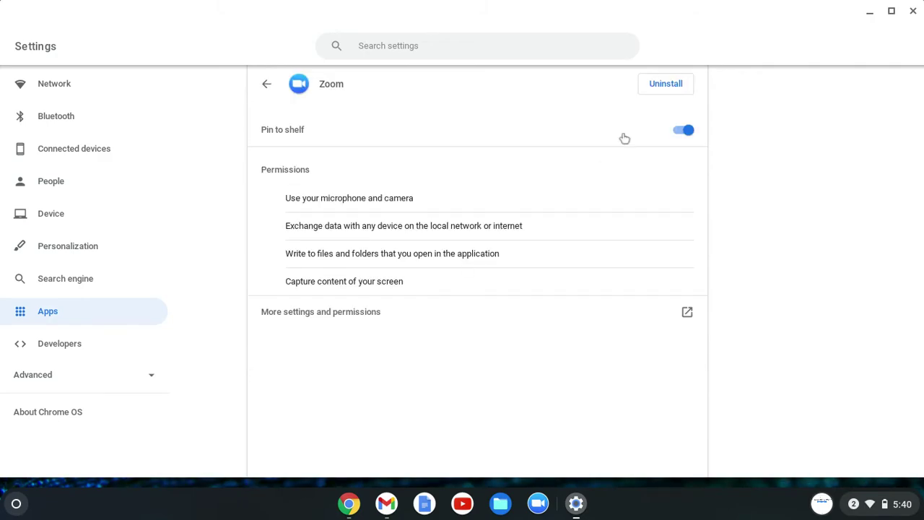
click(665, 85)
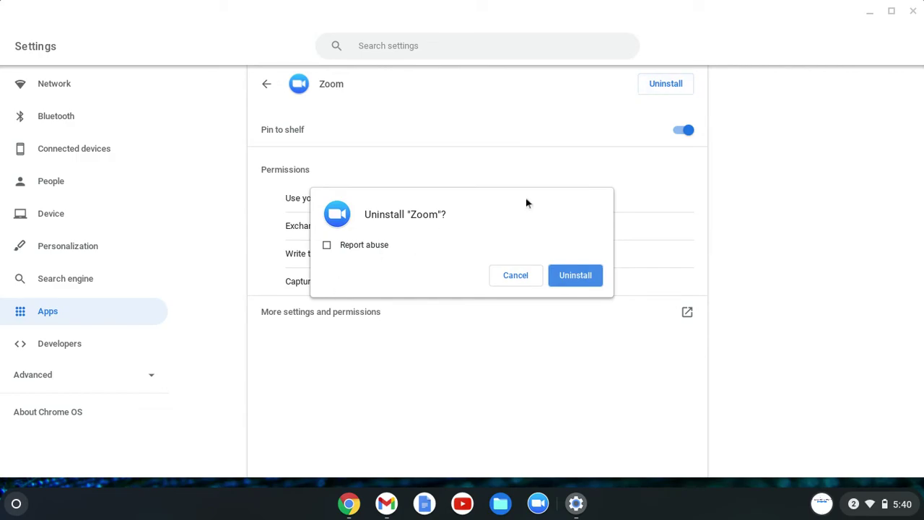
click(574, 275)
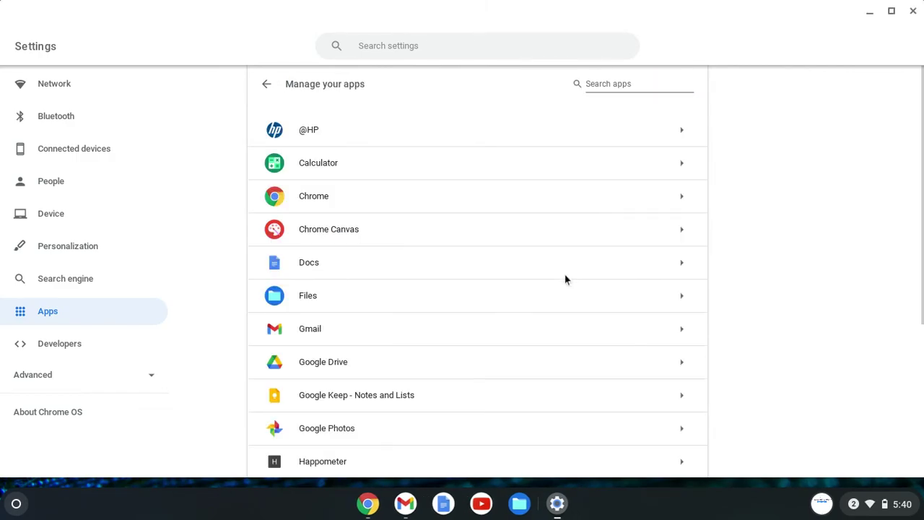
Check the managed apps list and both pages of the app launcher for Zoom, and close the launcher
scroll(565, 279, down, 5)
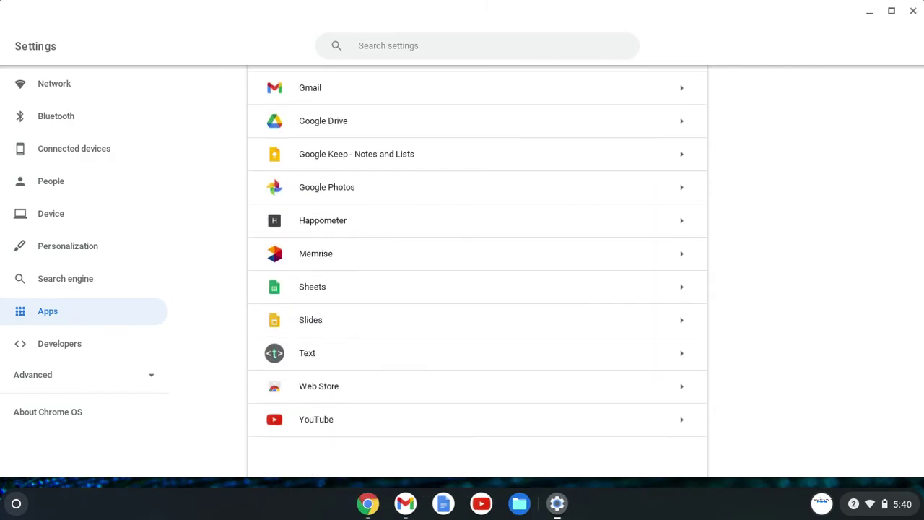
click(16, 503)
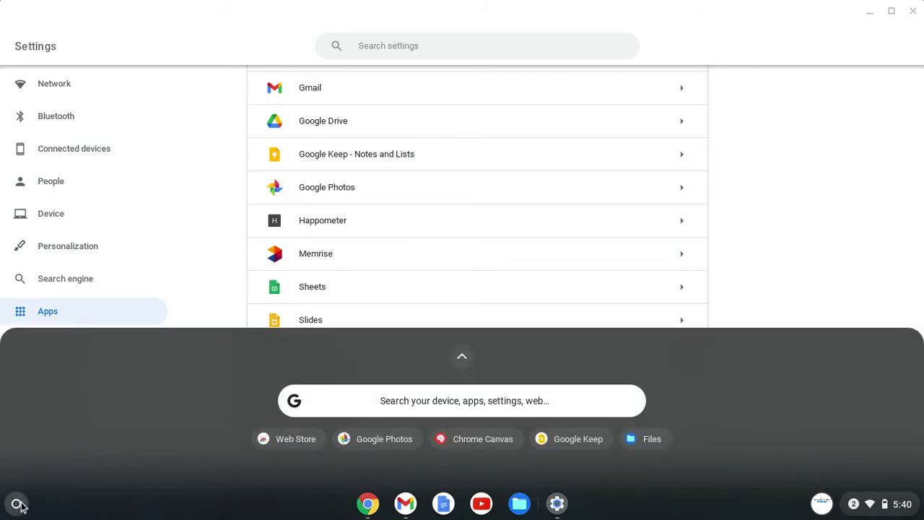
click(462, 356)
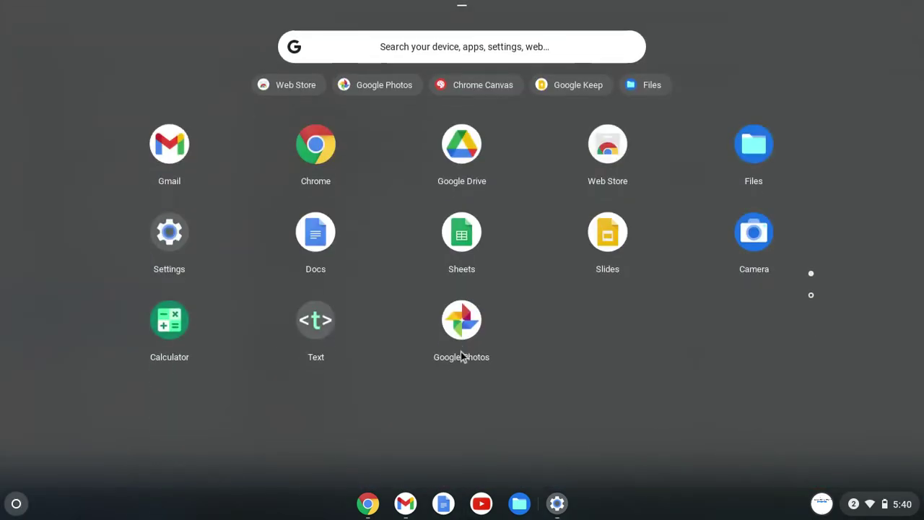
click(811, 295)
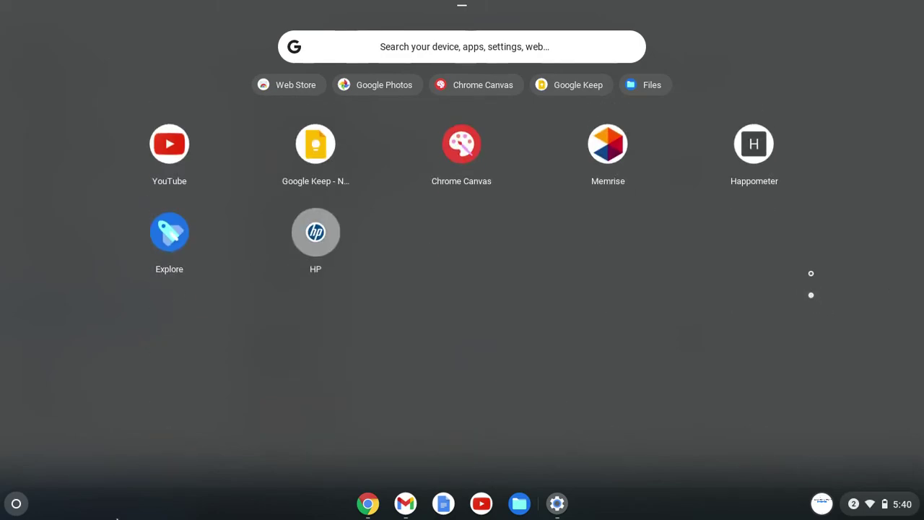
click(15, 503)
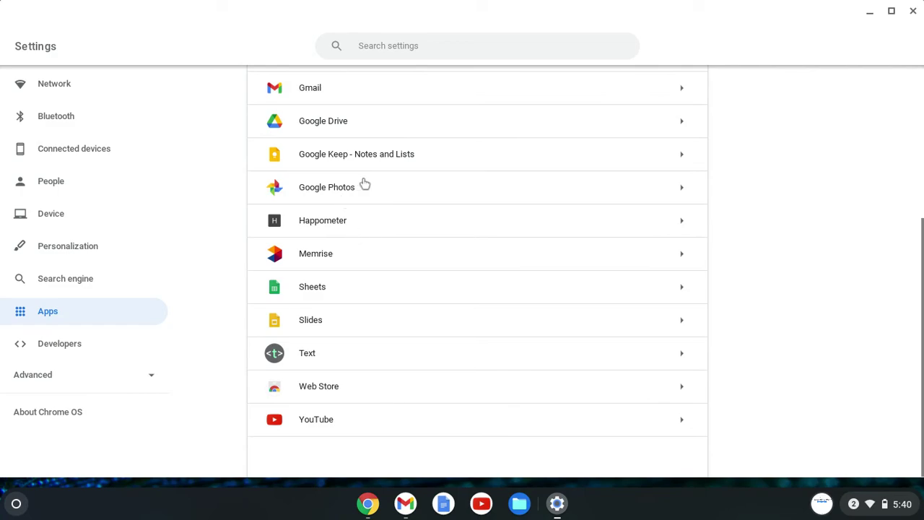
Return to the main Apps settings and examine the organization-managed indicator beside Google Play Store
drag(920, 256, 921, 58)
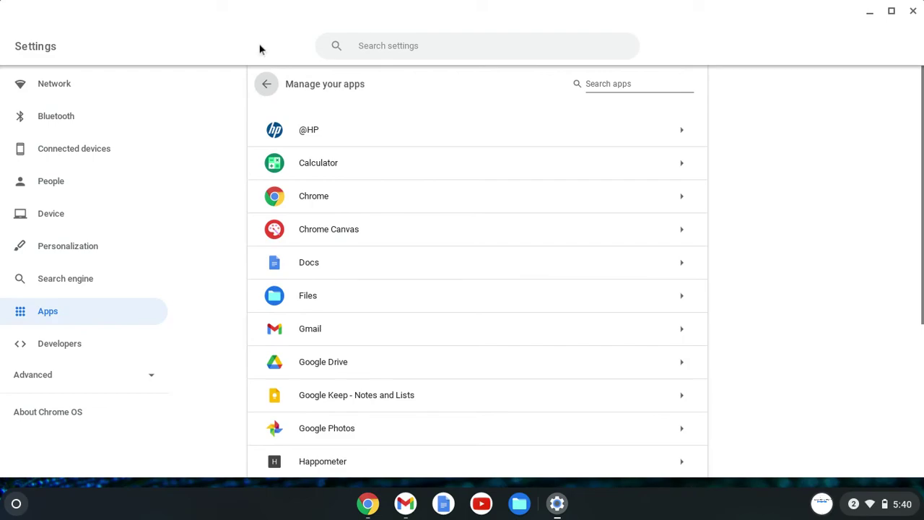
click(267, 84)
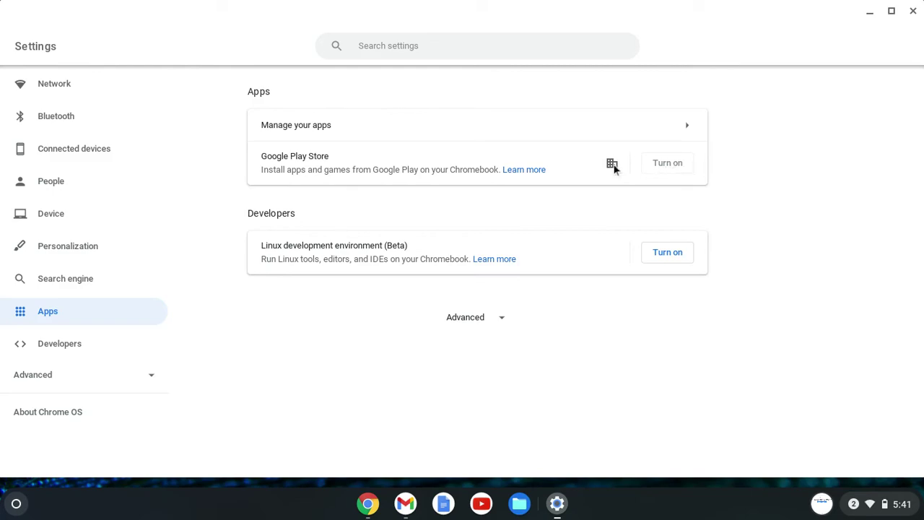
mouse_move(611, 164)
Expand the app launcher to full screen and look over its first page of apps
click(16, 503)
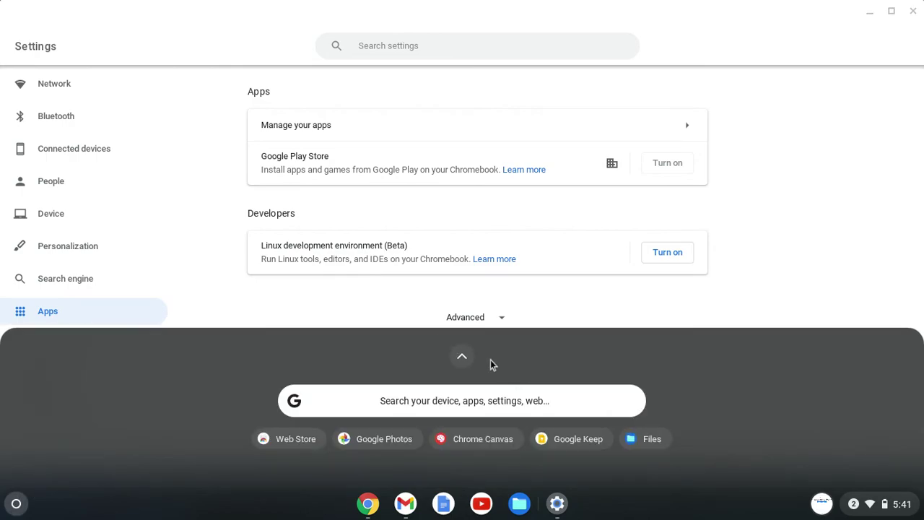
click(464, 356)
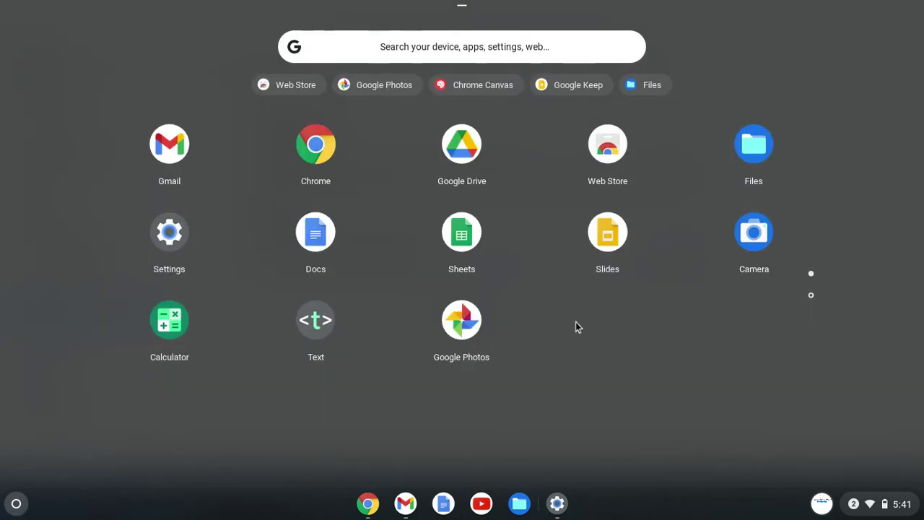